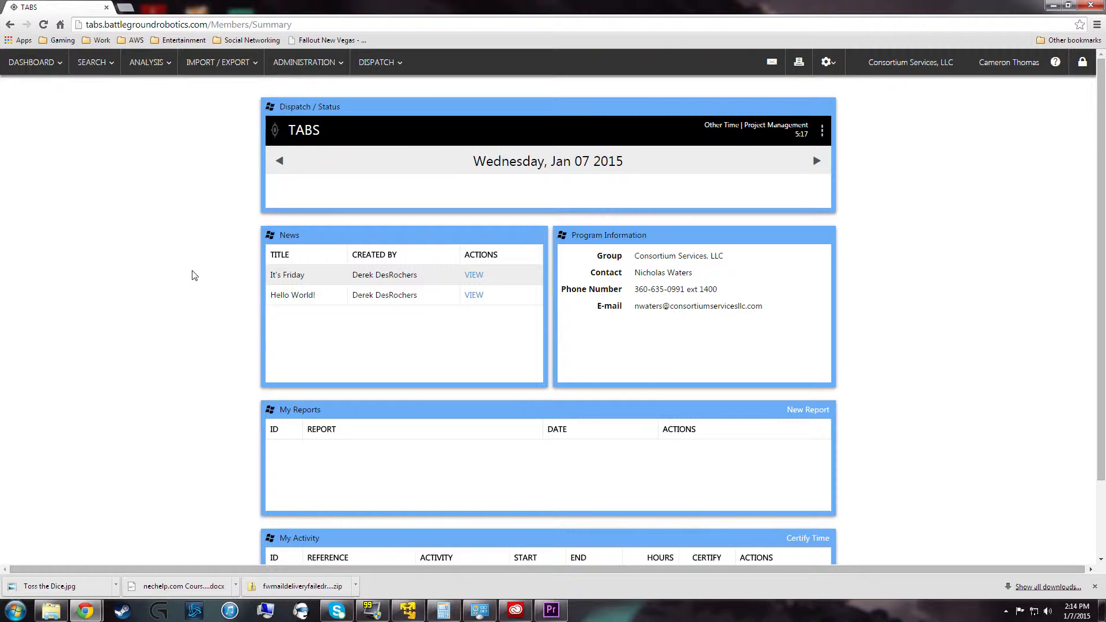
pyautogui.scroll(-2, 194, 275)
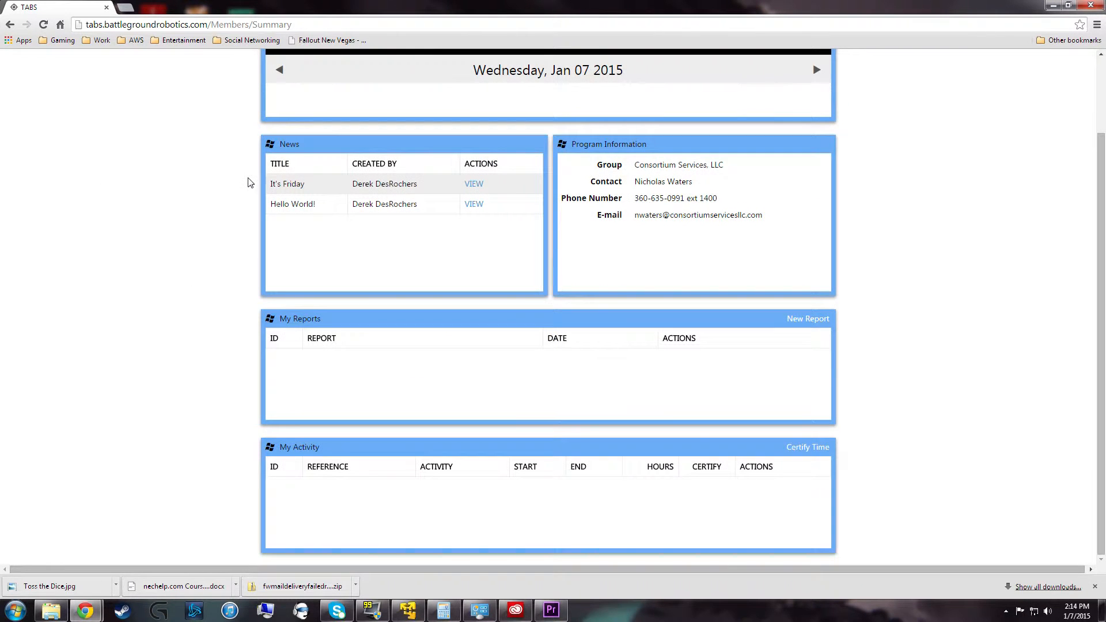
pyautogui.scroll(2, 248, 183)
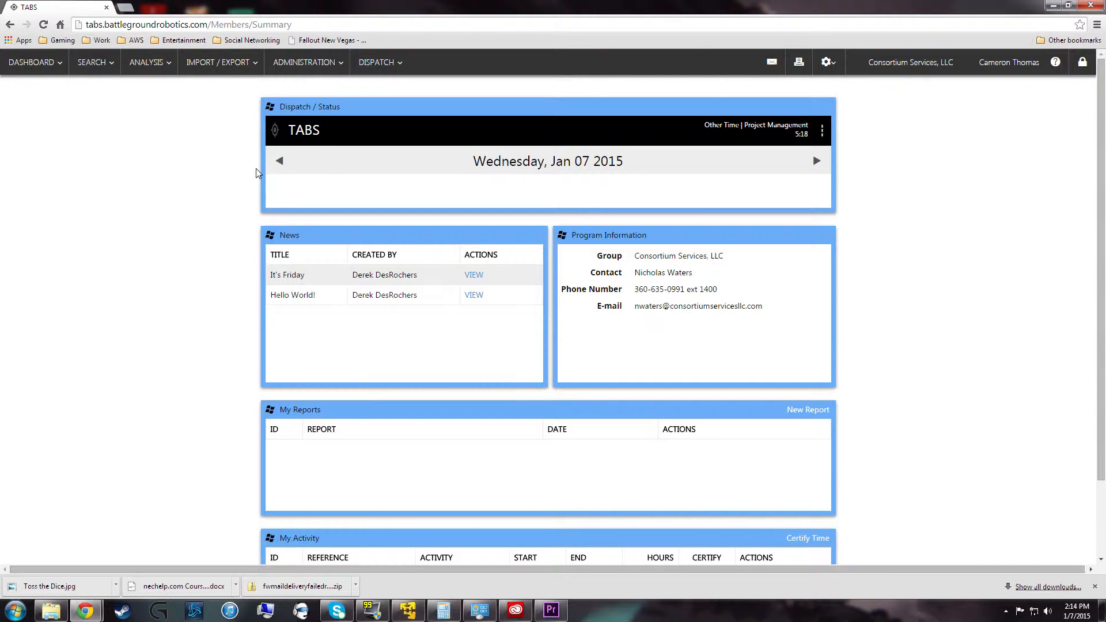
pyautogui.click(318, 68)
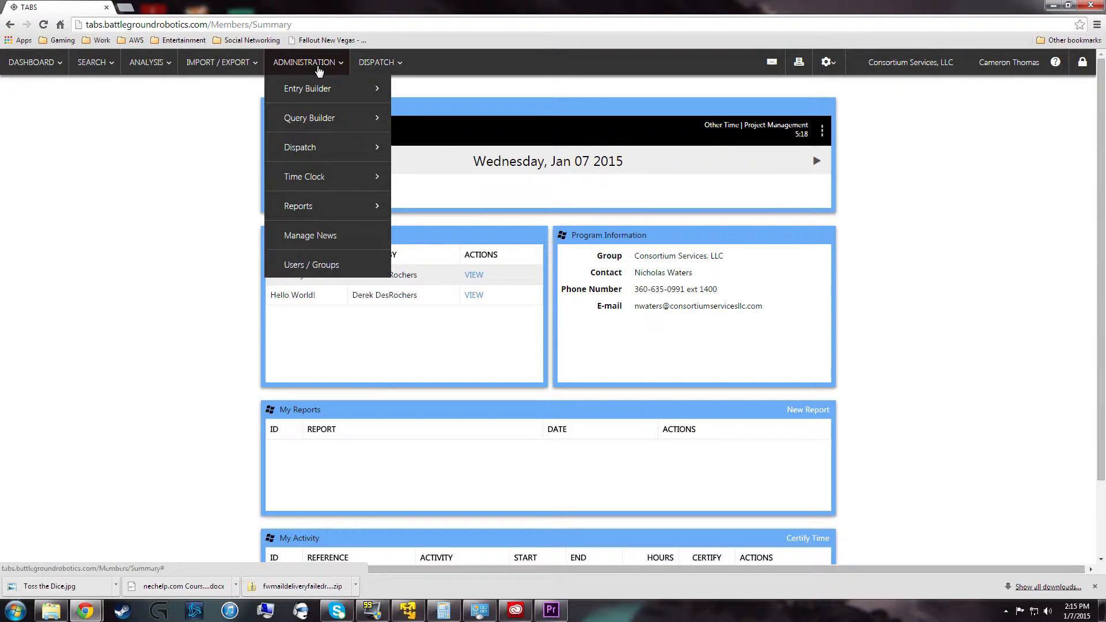
# - Open the Manage Schedule weekly view from the dispatch scheduling options
pyautogui.click(381, 64)
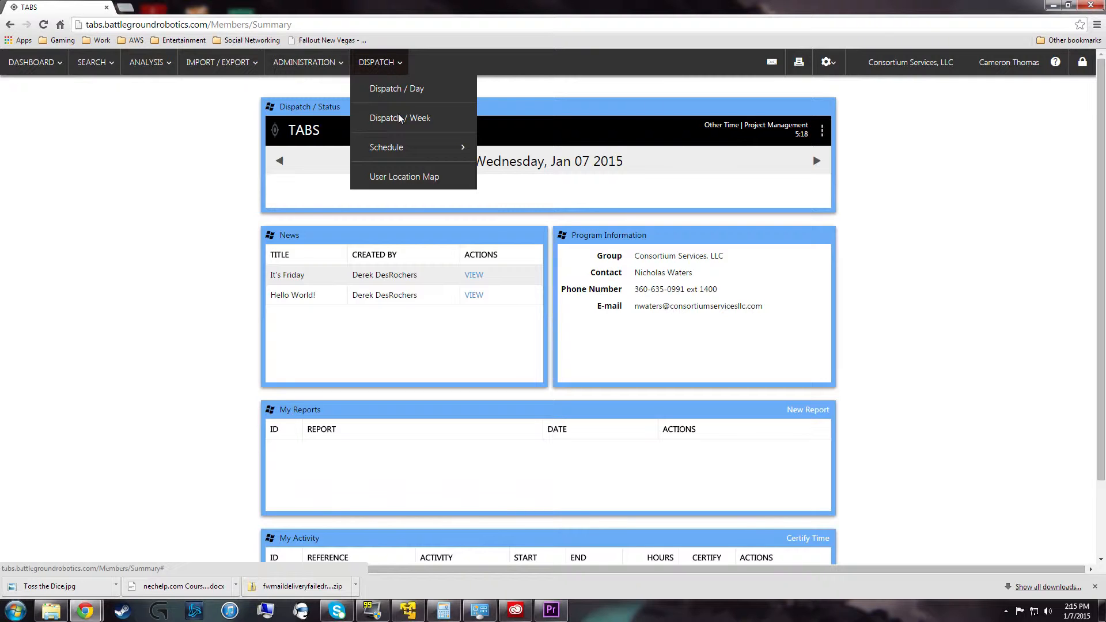
pyautogui.moveTo(418, 153)
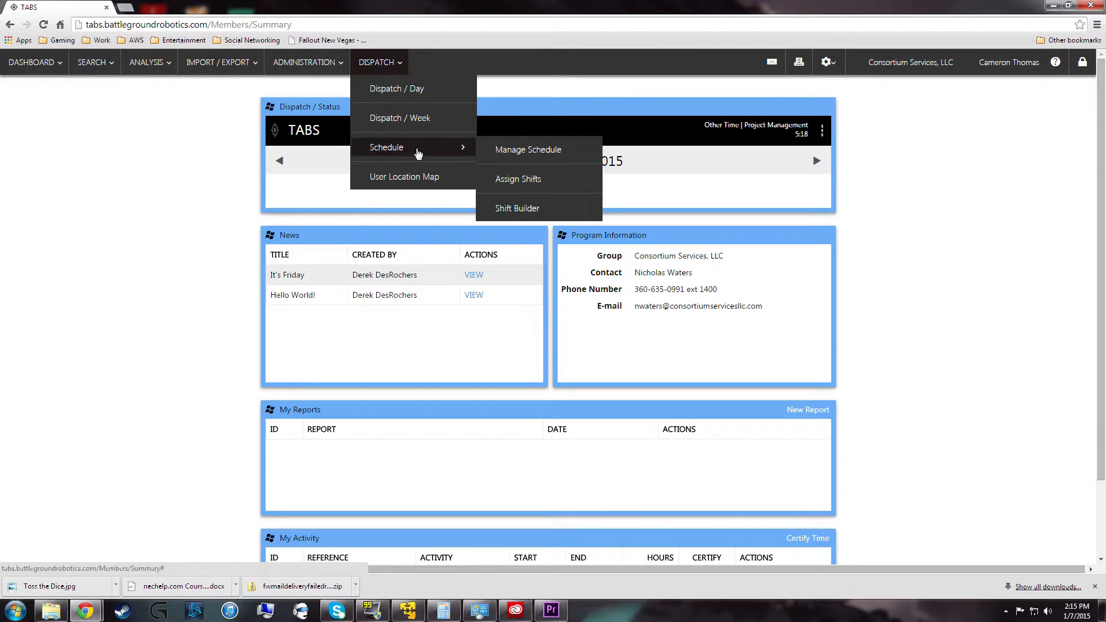
pyautogui.click(488, 149)
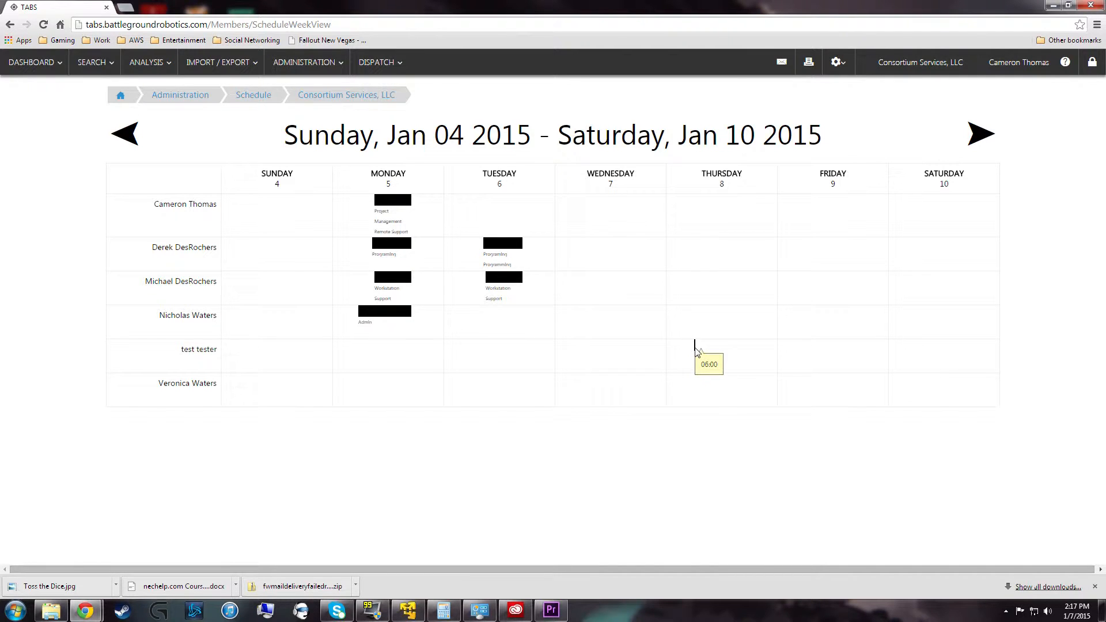
# - Start a scheduled time for test tester on Thursday, January 8 at 06:00, with reference Burger King and location BK HQ
pyautogui.click(695, 350)
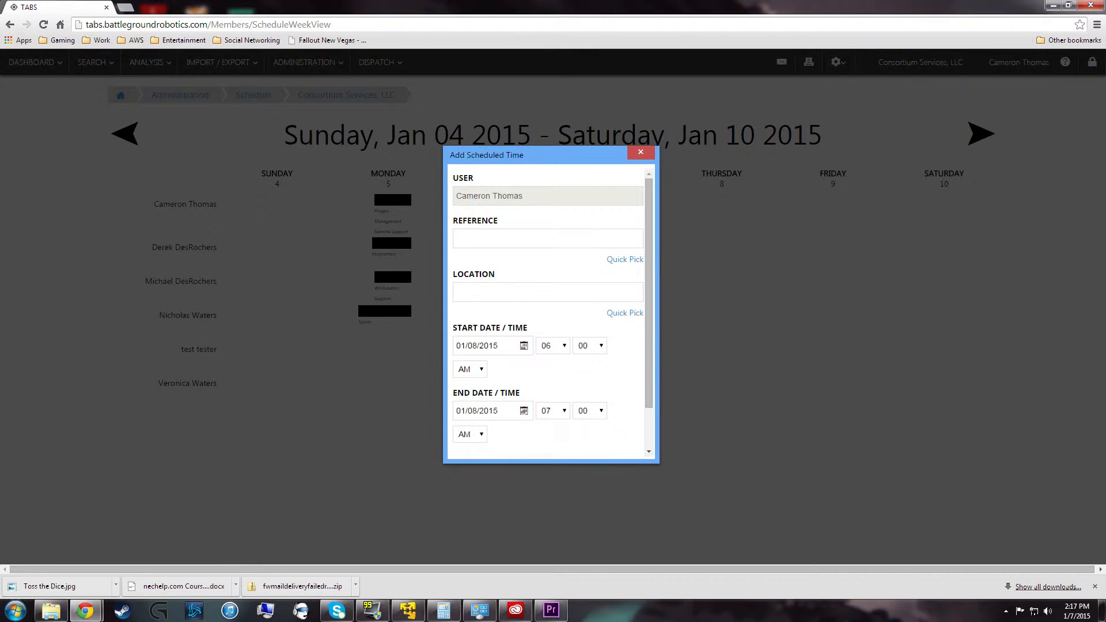
pyautogui.click(540, 238)
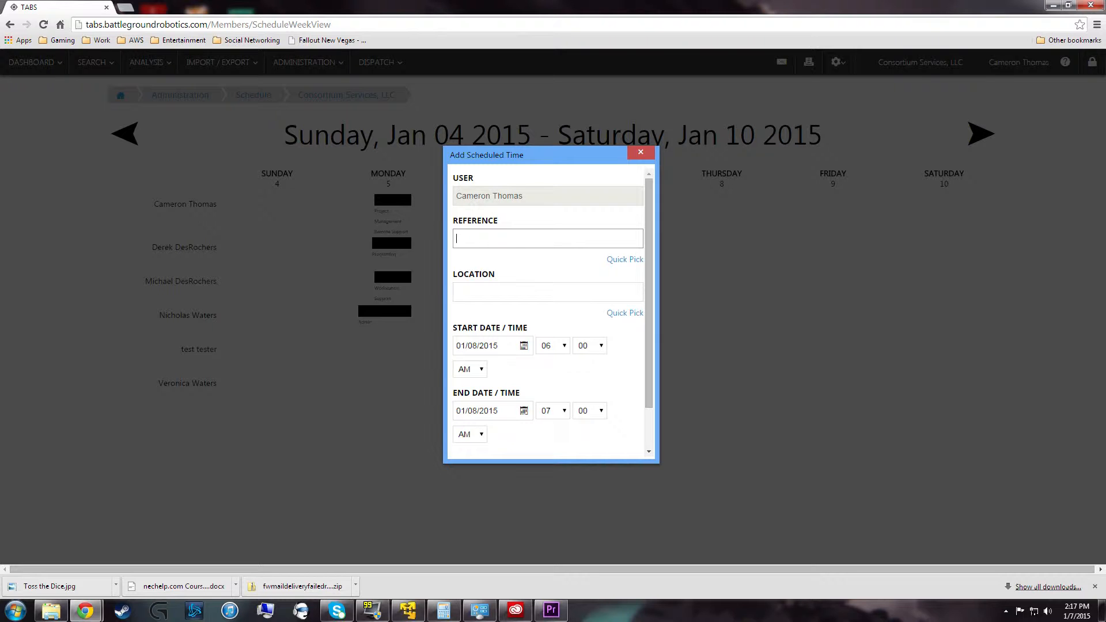
pyautogui.click(530, 238)
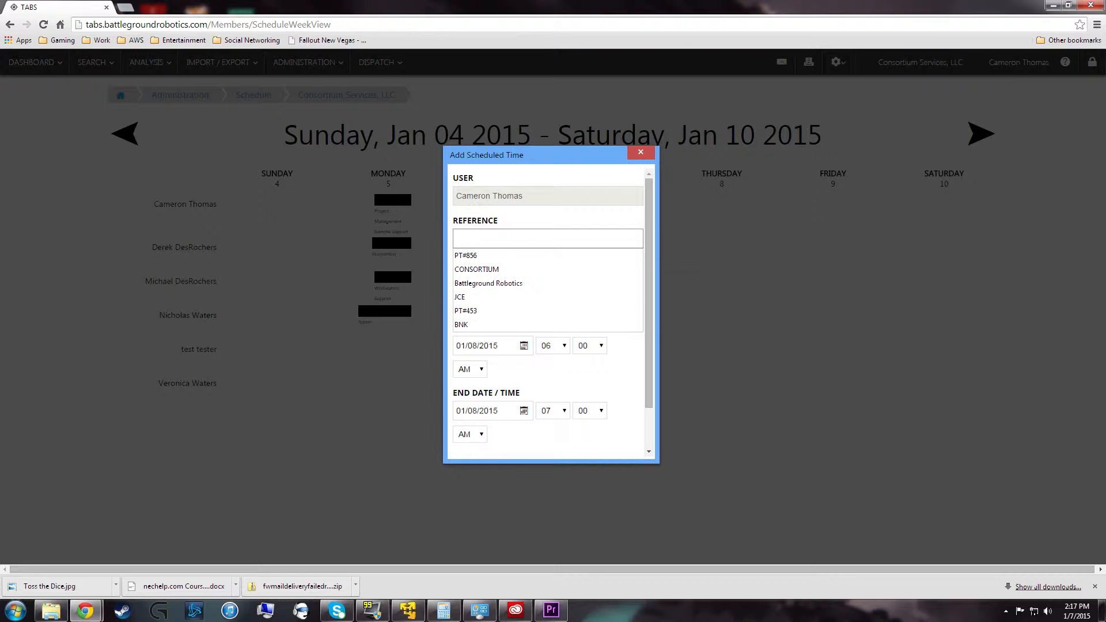
pyautogui.write('Burgert')
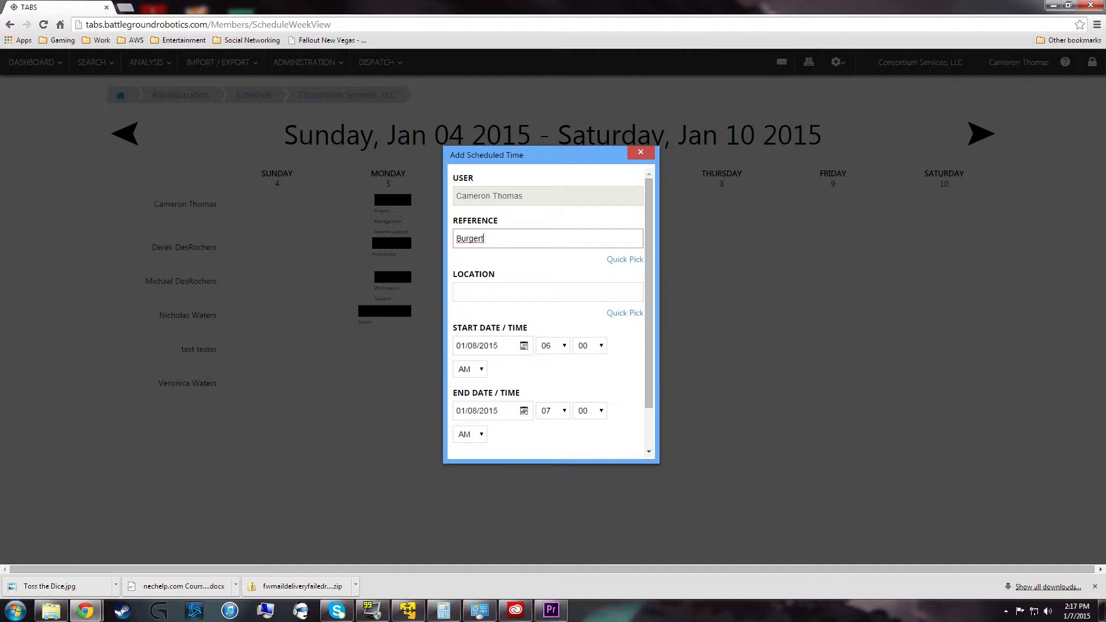
pyautogui.press('BackSpace')
pyautogui.write('King')
pyautogui.click(504, 292)
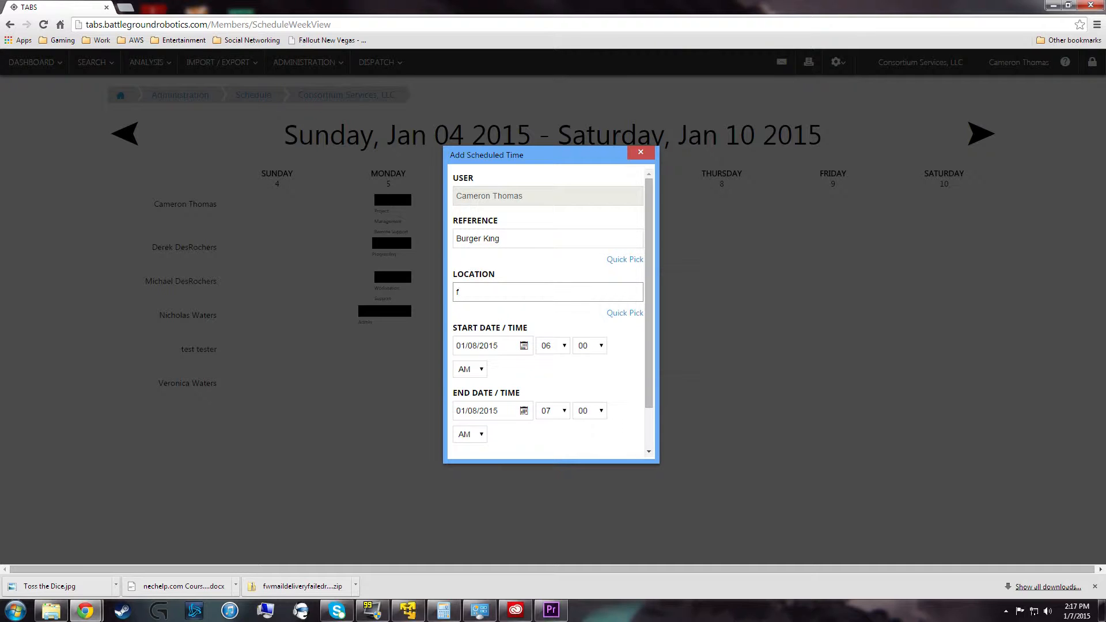
pyautogui.write('BK HQ')
# - Set the scheduled time's end to 12:00 PM on 01/08/2015 and submit it
pyautogui.scroll(-1, 493, 298)
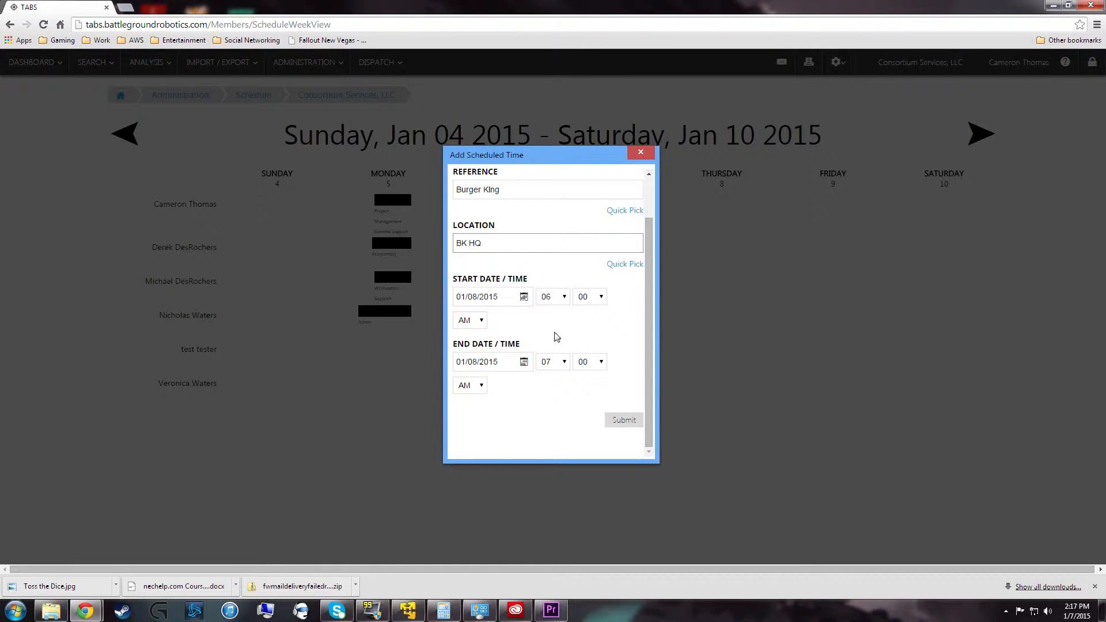
pyautogui.scroll(1, 516, 334)
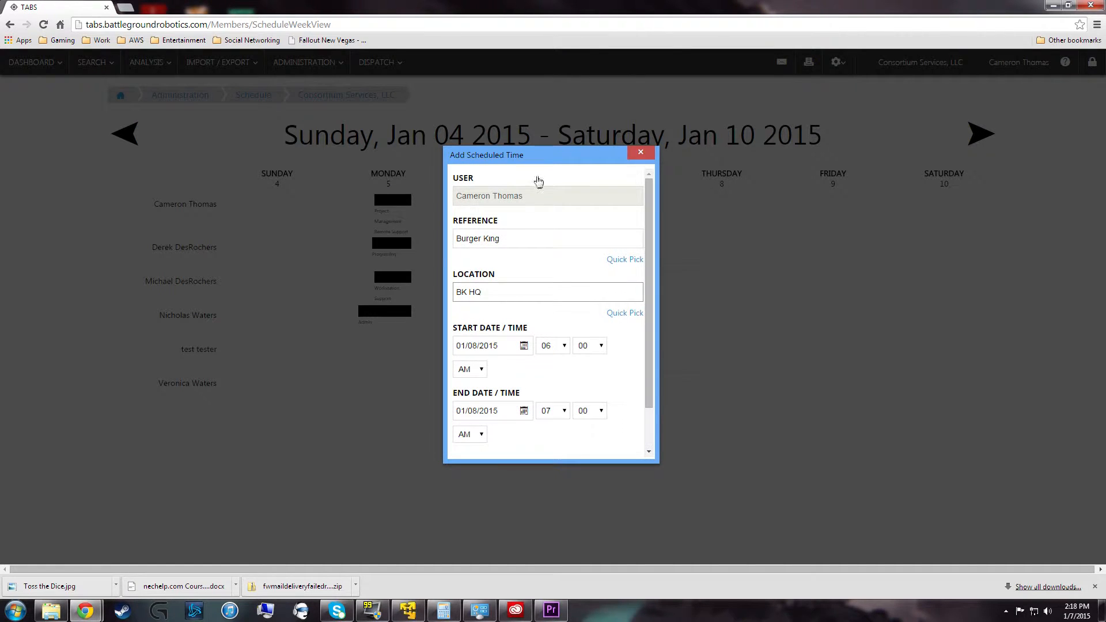
pyautogui.scroll(-1, 568, 301)
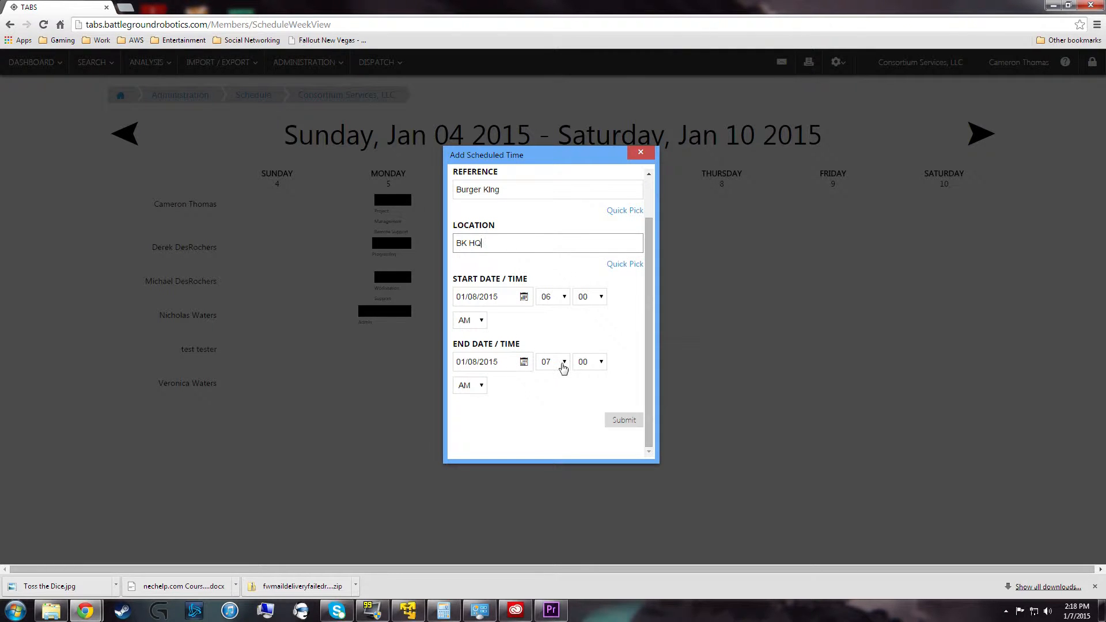
pyautogui.click(560, 362)
pyautogui.click(554, 477)
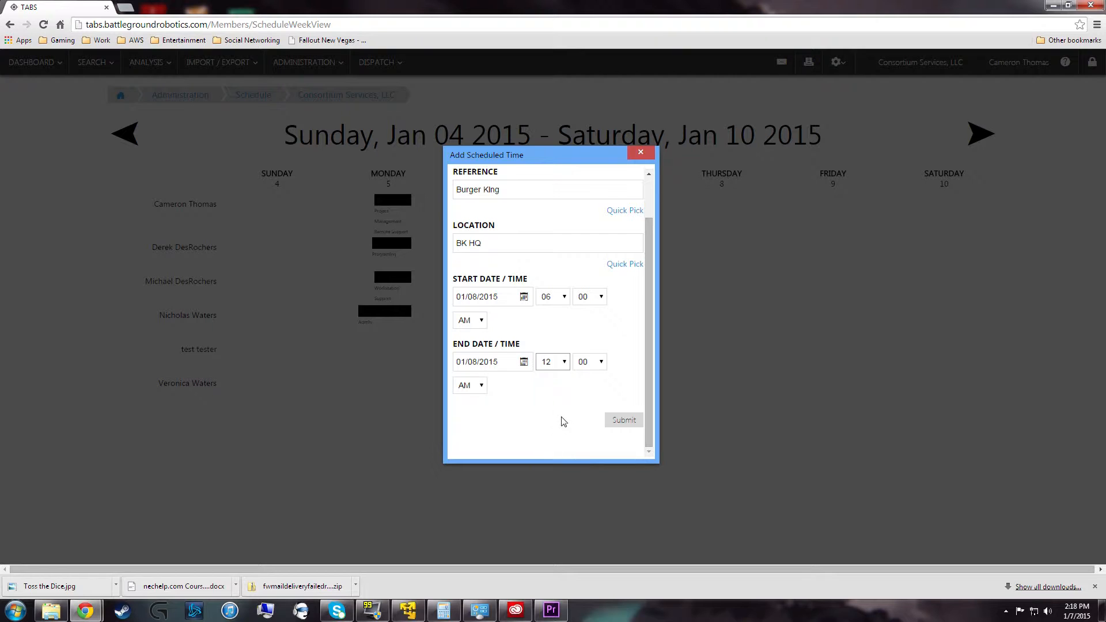
pyautogui.click(479, 387)
pyautogui.click(477, 416)
pyautogui.click(627, 421)
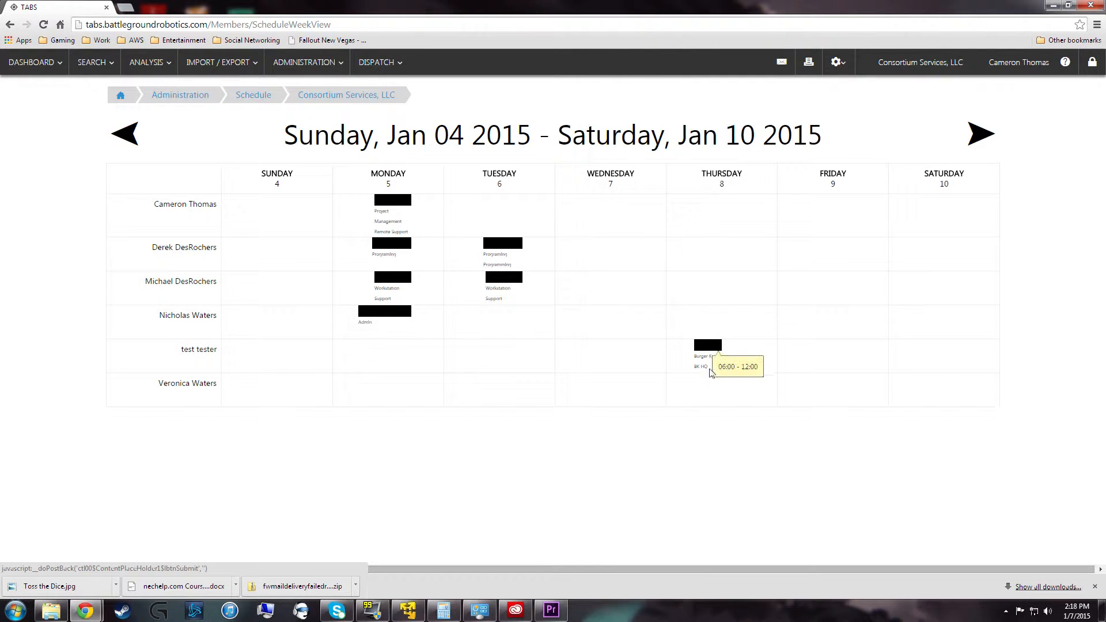
pyautogui.moveTo(695, 356); pyautogui.dragTo(708, 377)
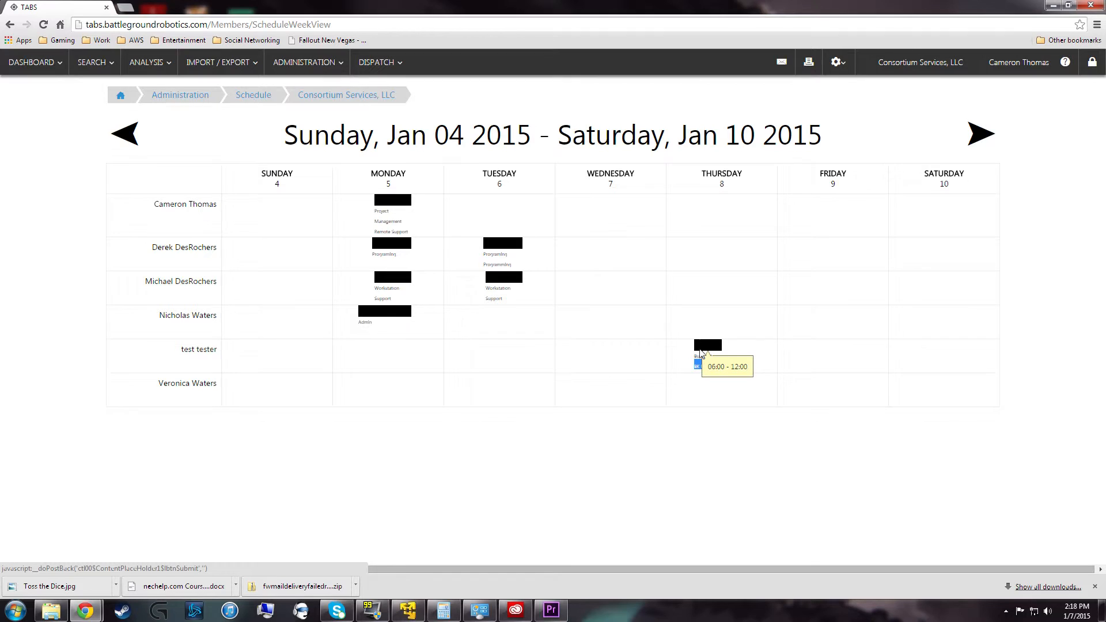
pyautogui.click(719, 413)
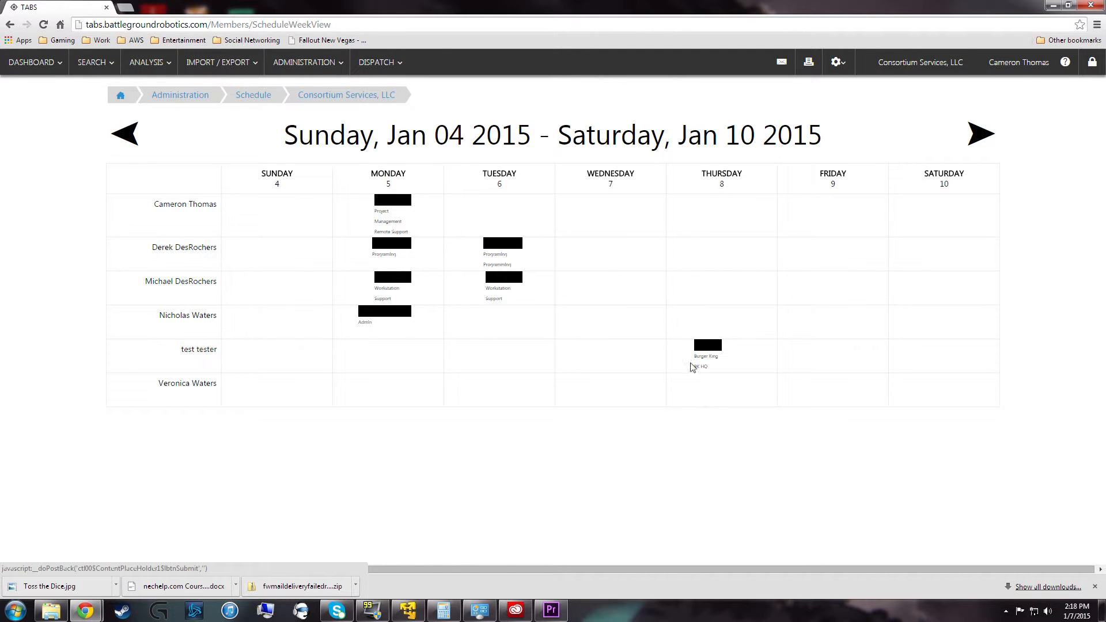
# - Go back to the dashboard's Summary page and look over its Dispatch / Status section
pyautogui.click(52, 68)
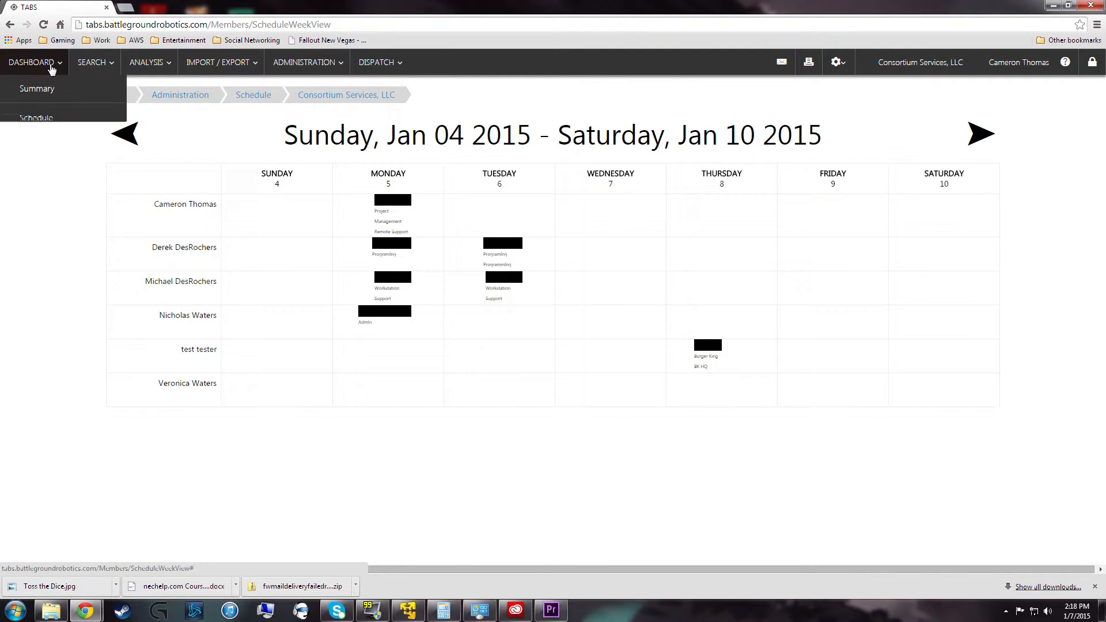
pyautogui.click(55, 124)
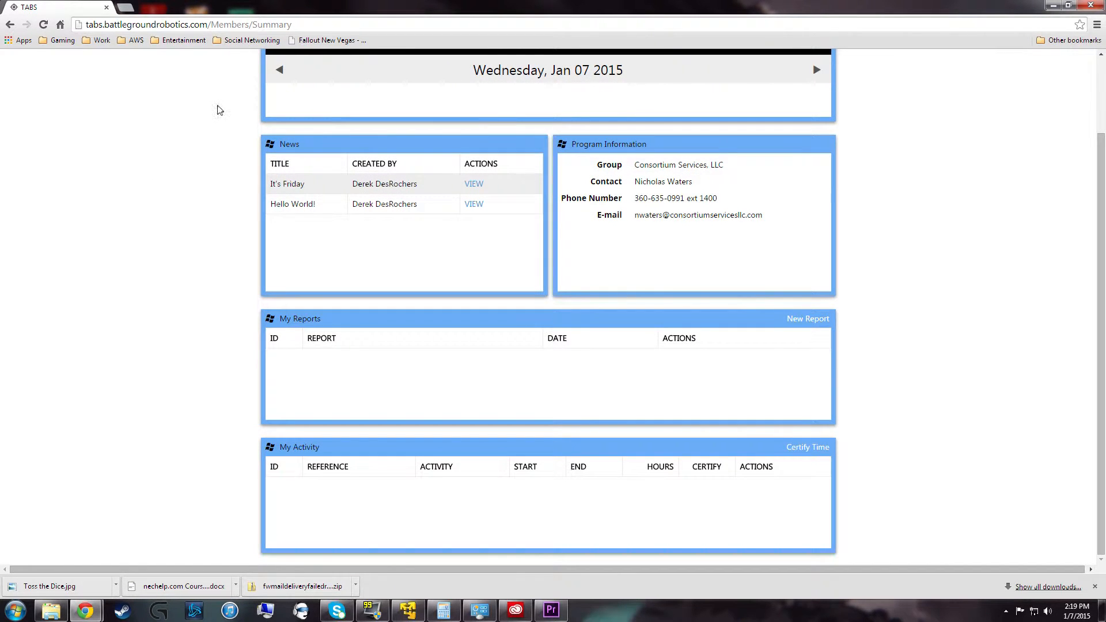
pyautogui.scroll(2, 209, 128)
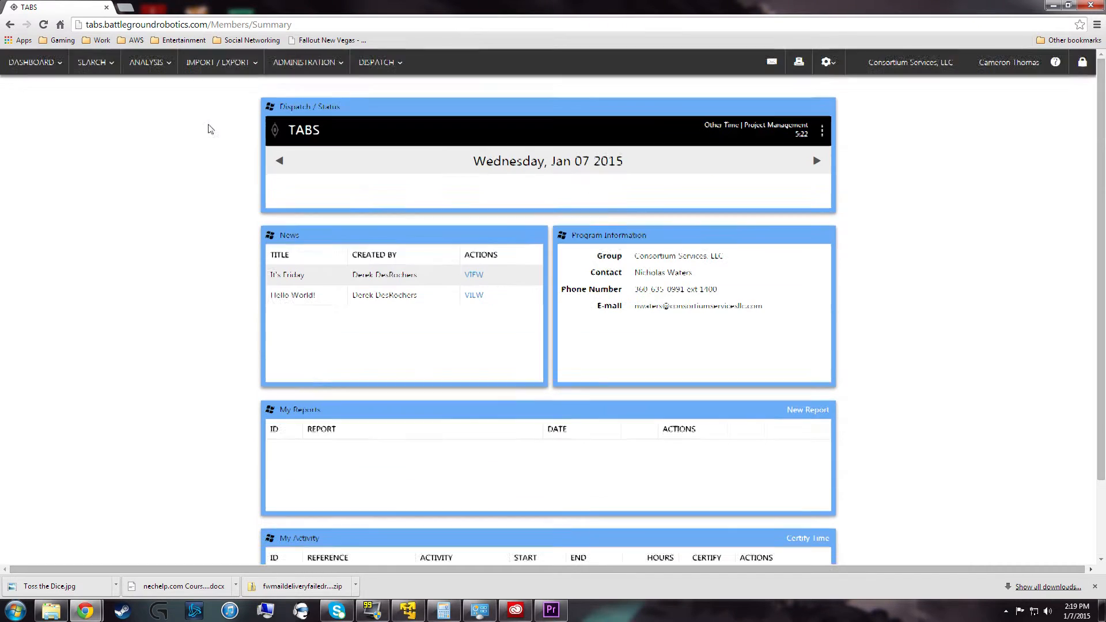
# - Open the Dispatch / Day view
pyautogui.click(382, 64)
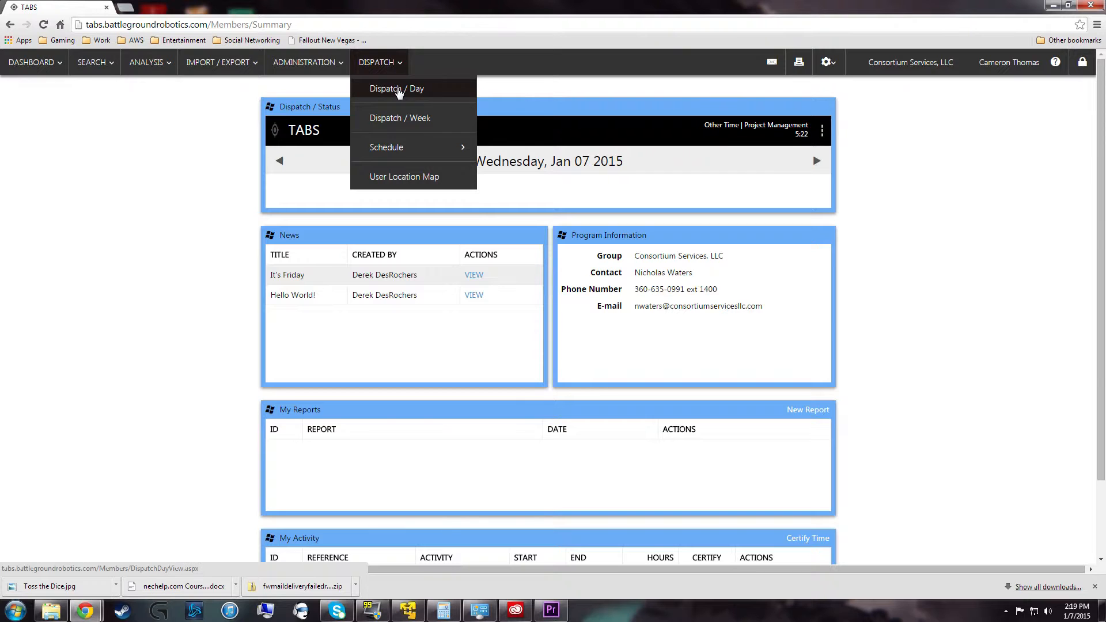
pyautogui.click(398, 90)
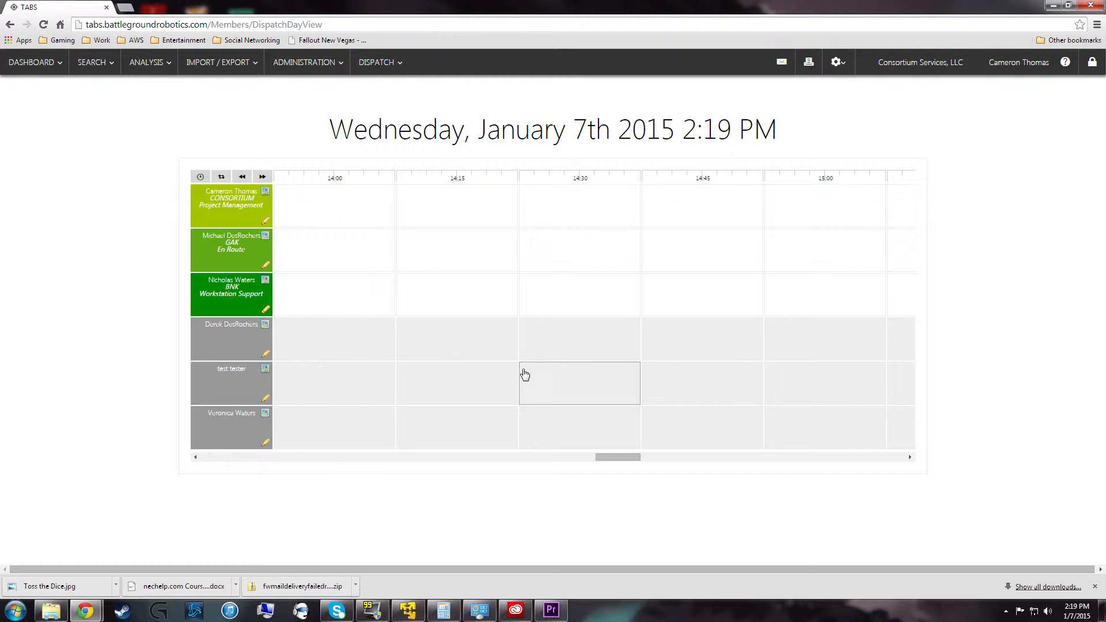
# - Examine the time clock activity options for test tester and for the first listed employee, closing each without changes
pyautogui.click(219, 383)
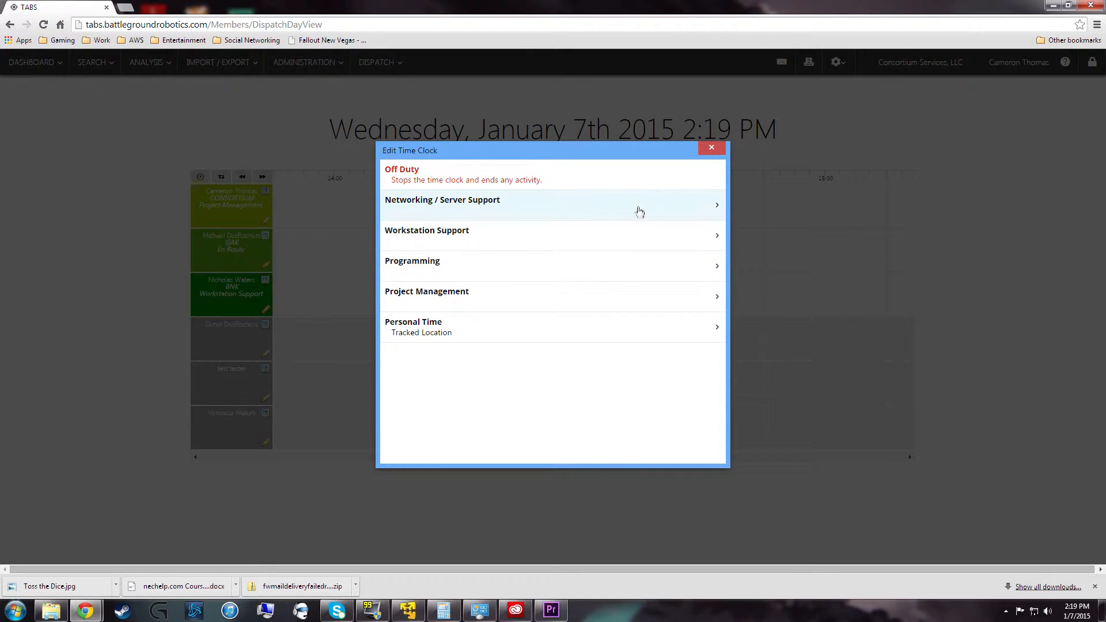
pyautogui.click(245, 374)
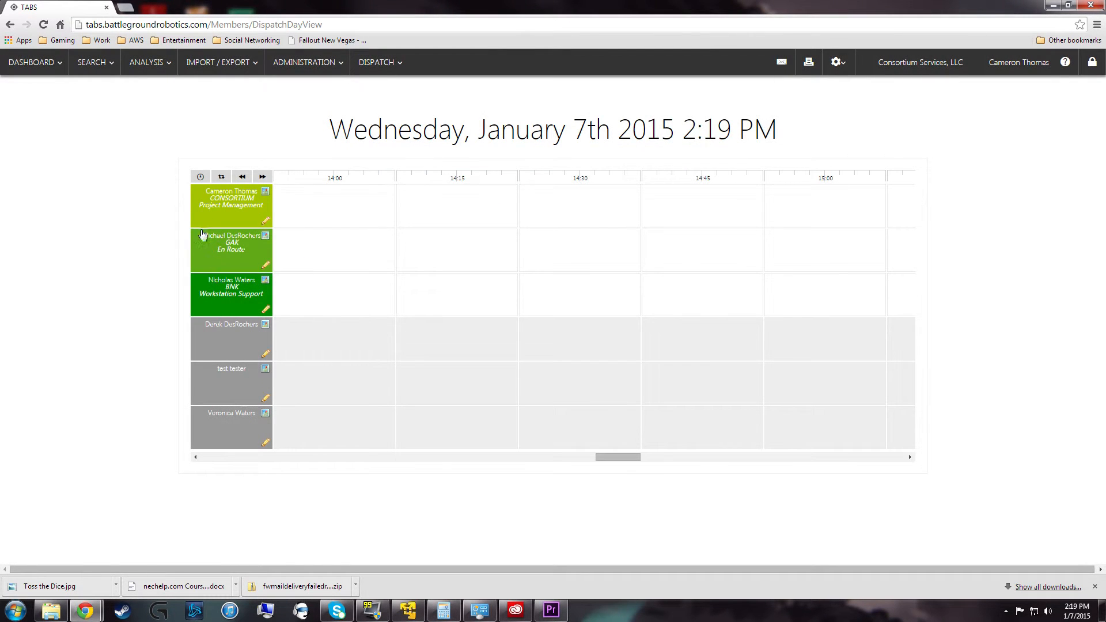
pyautogui.click(210, 203)
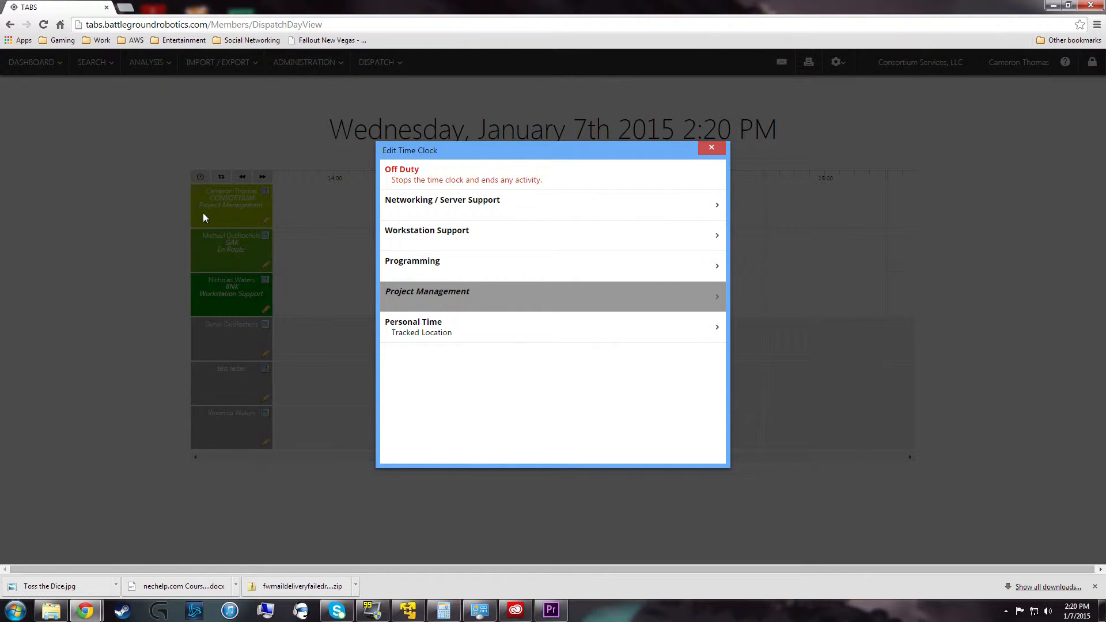
pyautogui.click(710, 148)
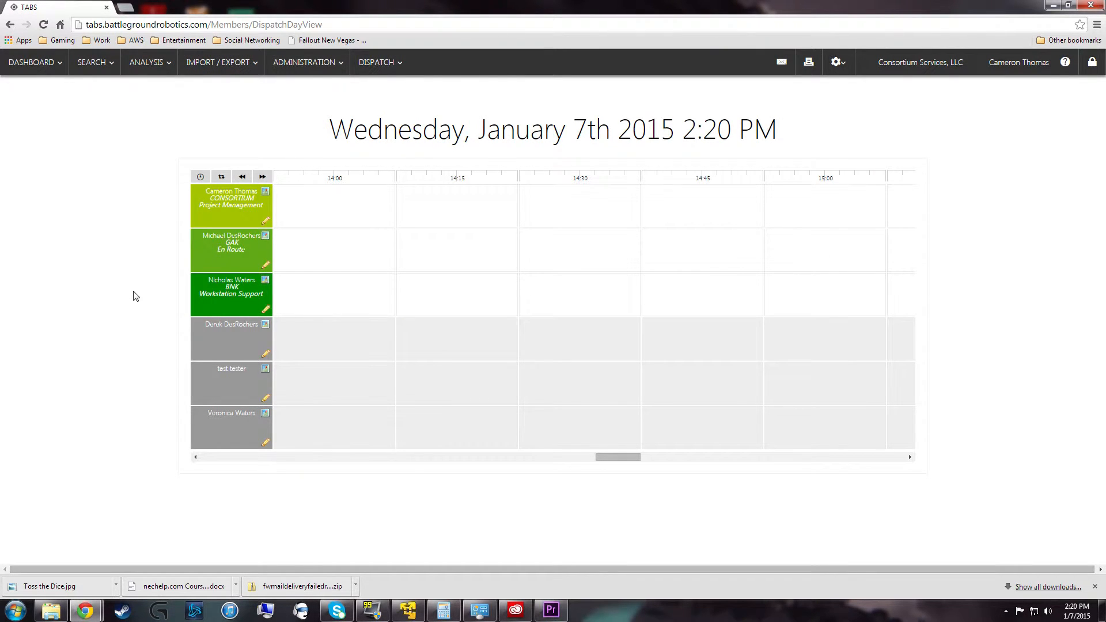
# - Switch test tester's time clock to Personal Time with reference Lunch and location McDonalds, and save it
pyautogui.click(247, 373)
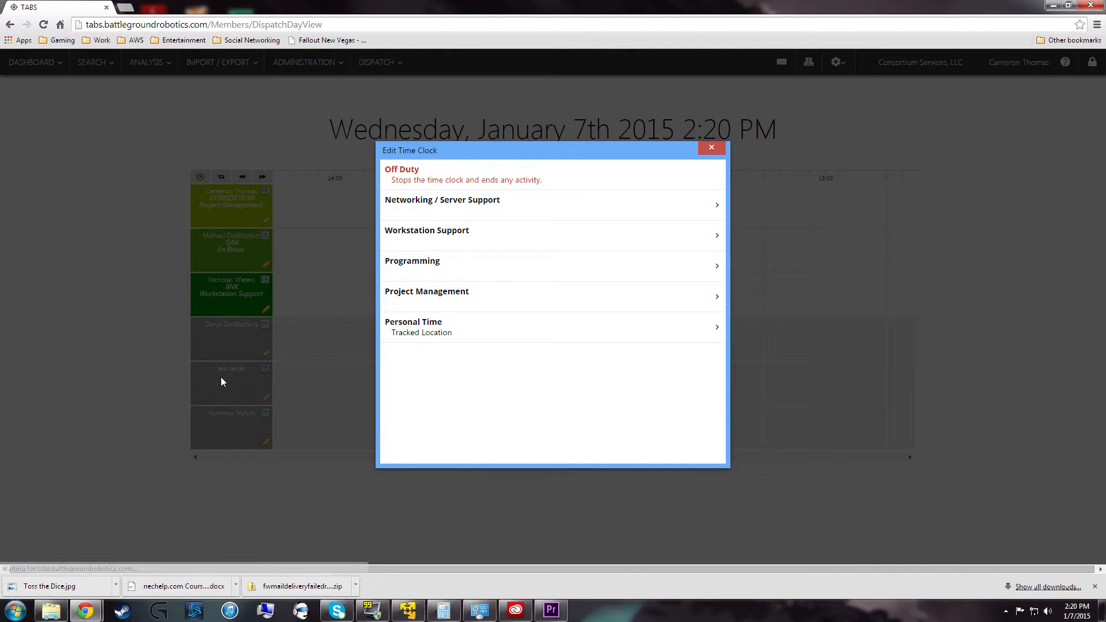
pyautogui.click(470, 330)
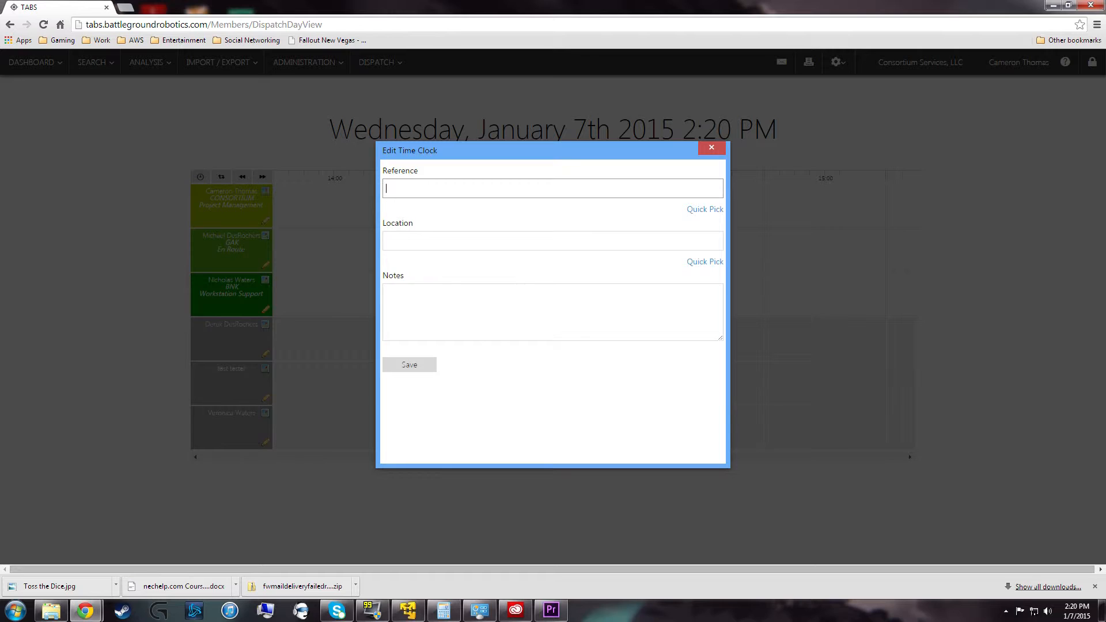
pyautogui.write('Lunch')
pyautogui.press('Tab')
pyautogui.press('Tab')
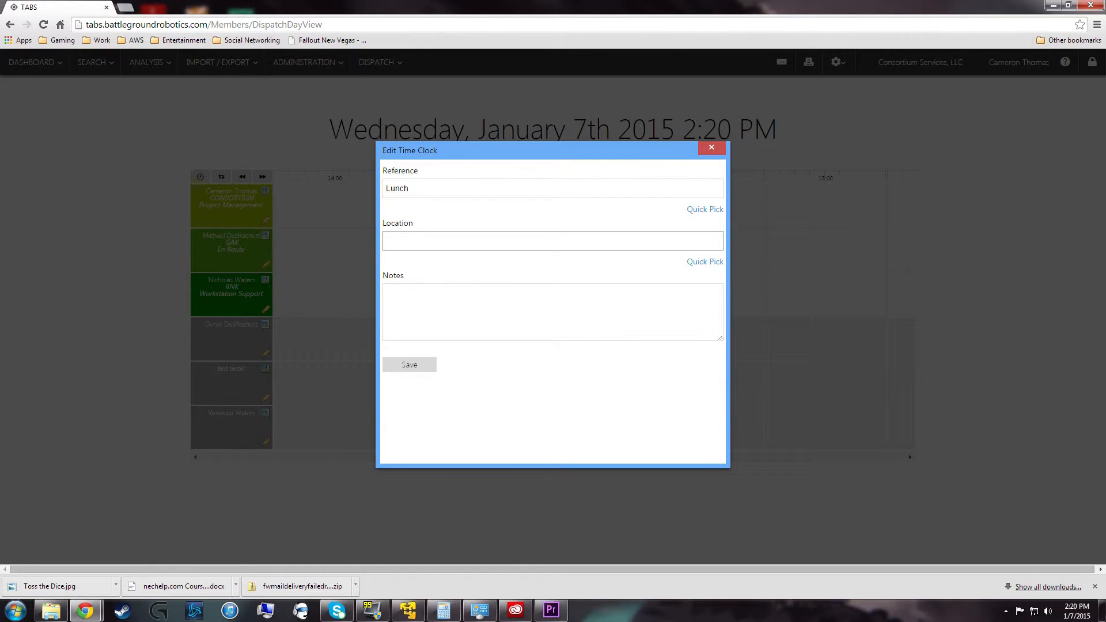
pyautogui.write('McDonalds')
pyautogui.press('Tab')
pyautogui.press('Tab')
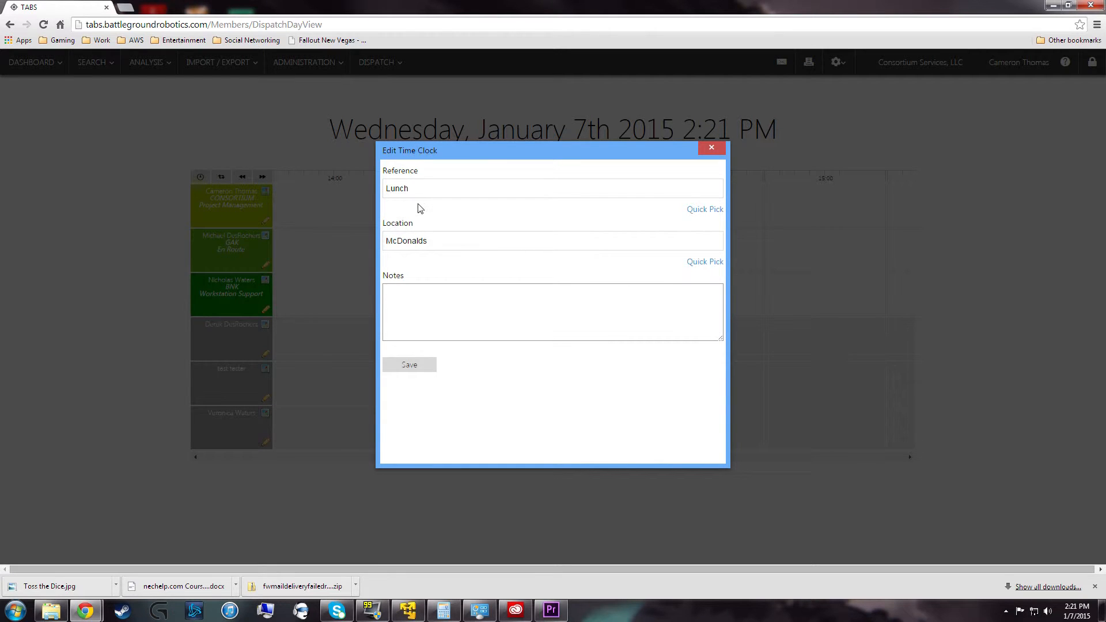
pyautogui.click(418, 375)
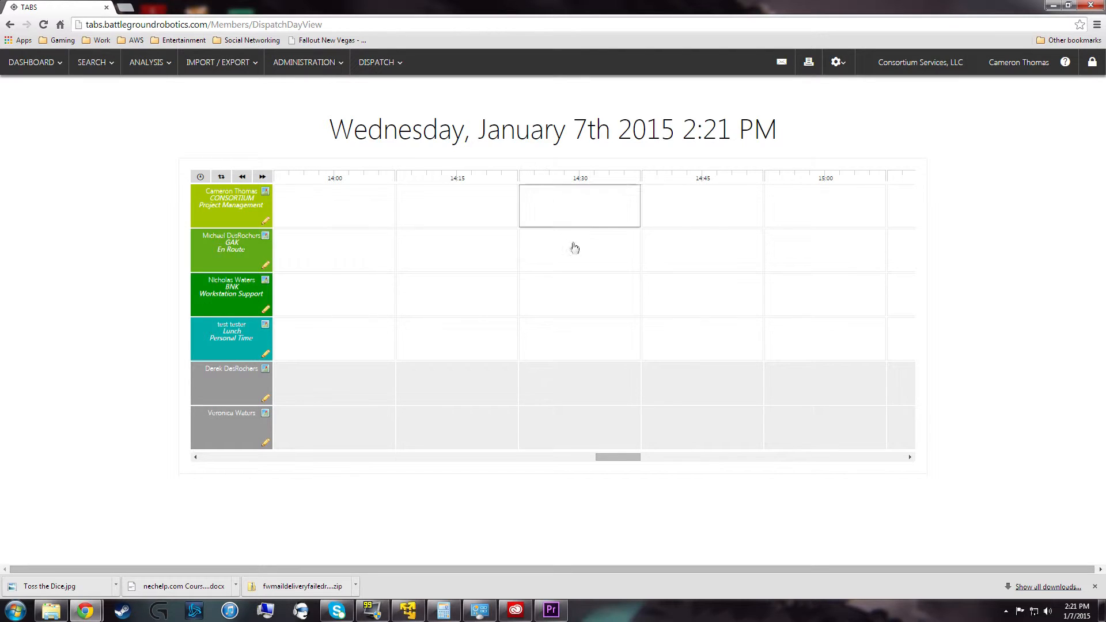
# - Start a dispatch for test tester in the 2:30 PM slot with type Networking / Server and reference Burger King
pyautogui.click(563, 336)
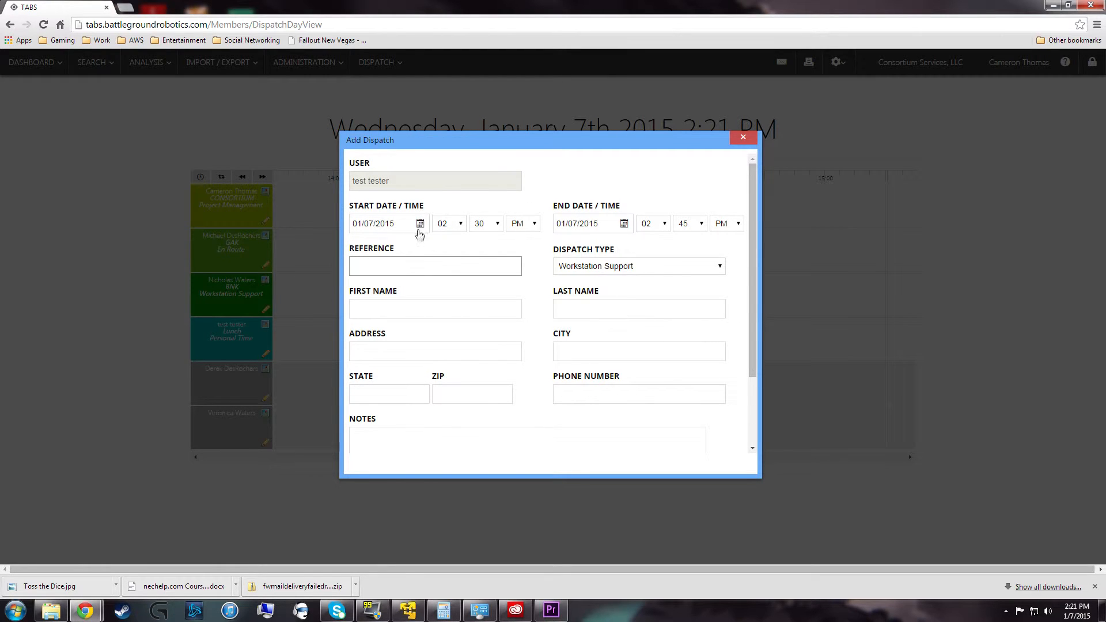
pyautogui.click(605, 270)
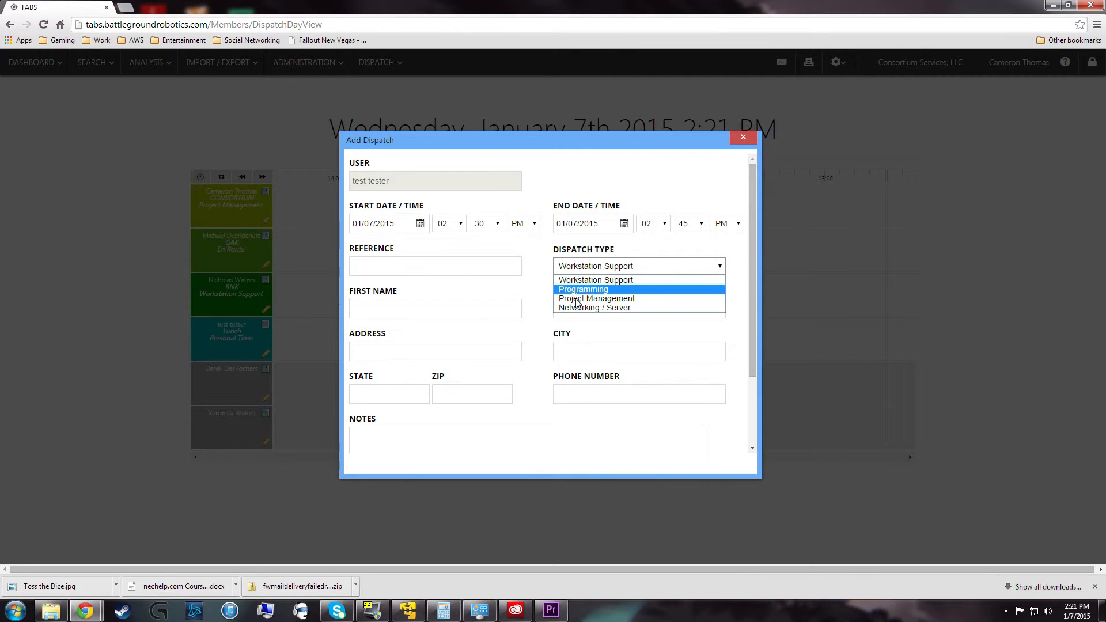
pyautogui.click(595, 307)
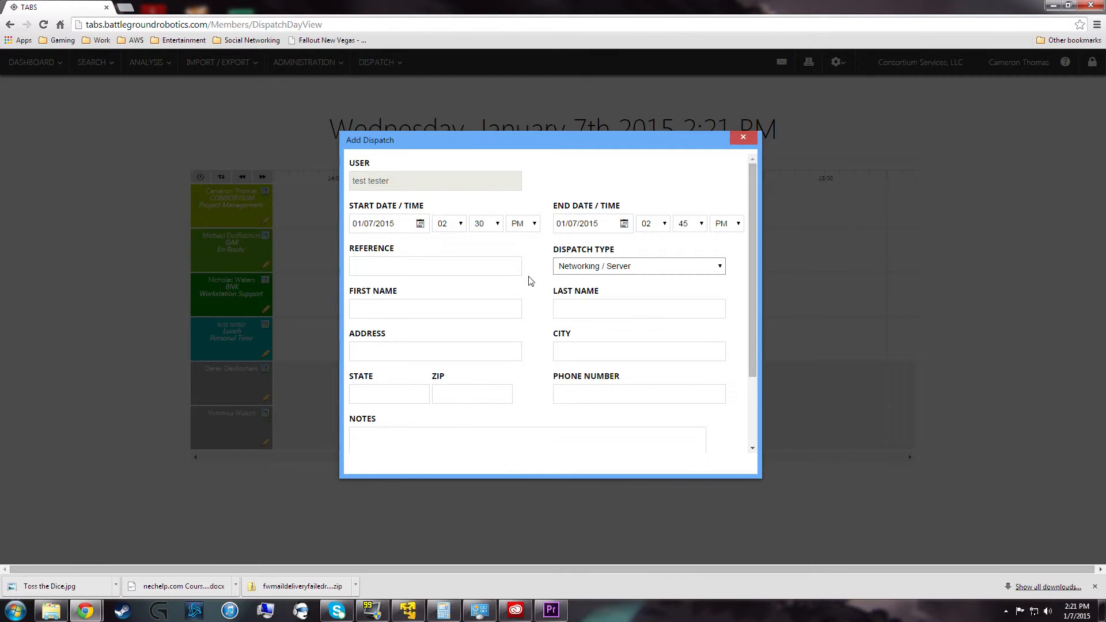
pyautogui.click(471, 266)
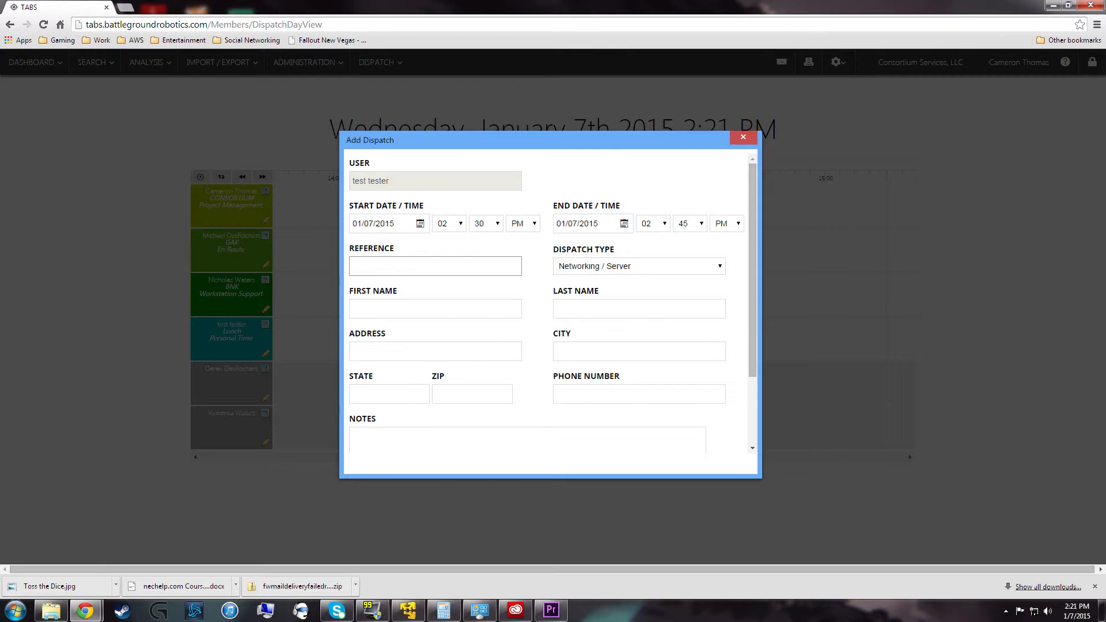
pyautogui.write('Burger King')
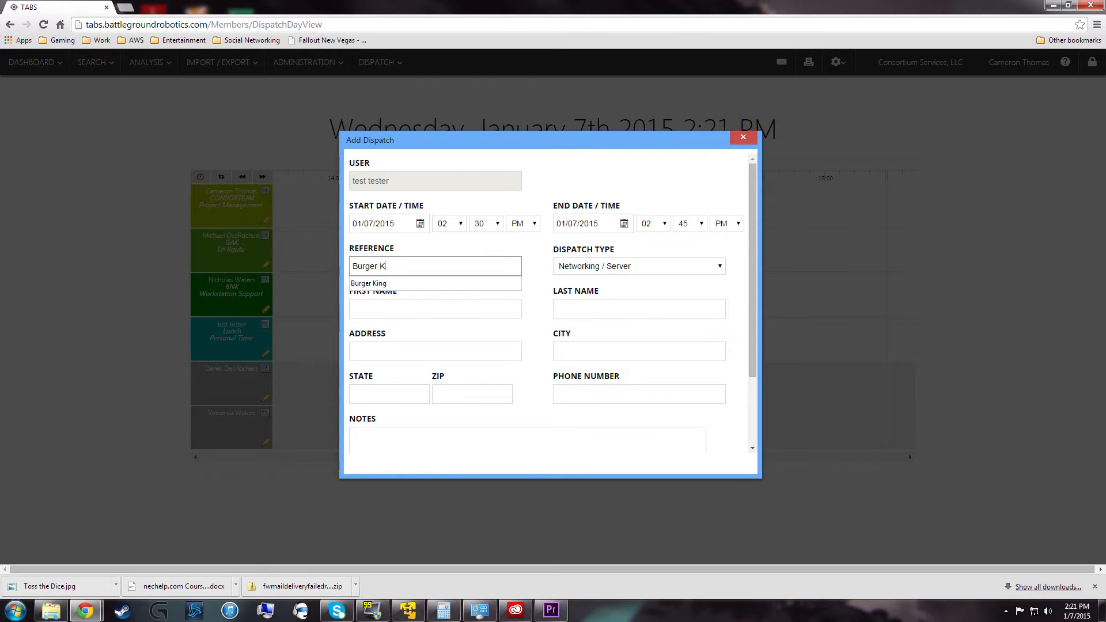
pyautogui.press('Tab')
pyautogui.press('Tab')
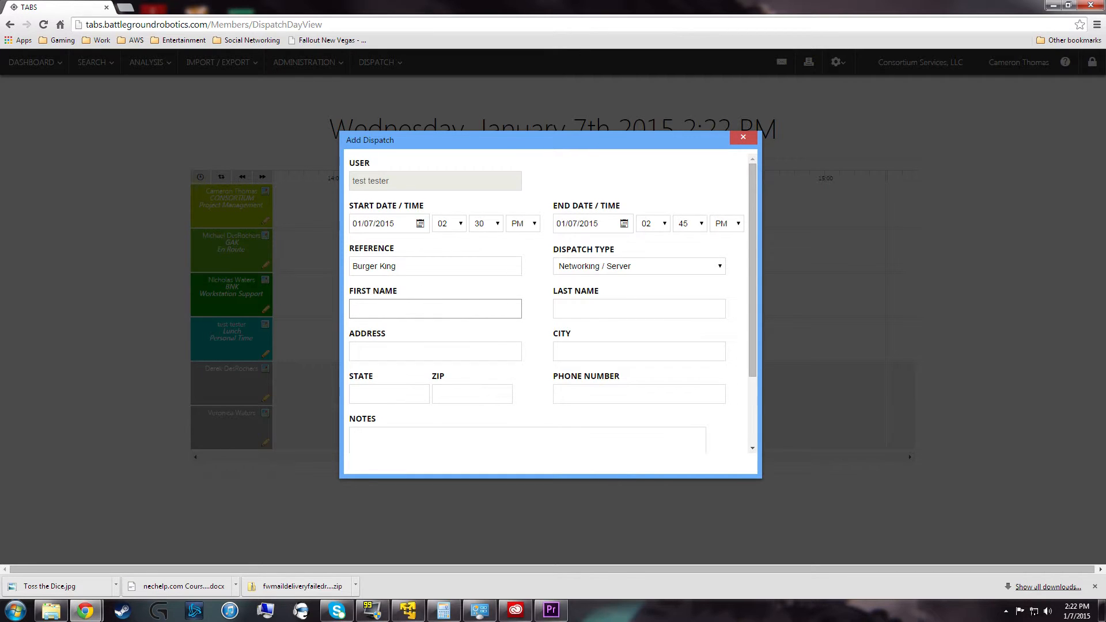
# - Fill in the first and last name of the dispatch's contact
pyautogui.click(407, 311)
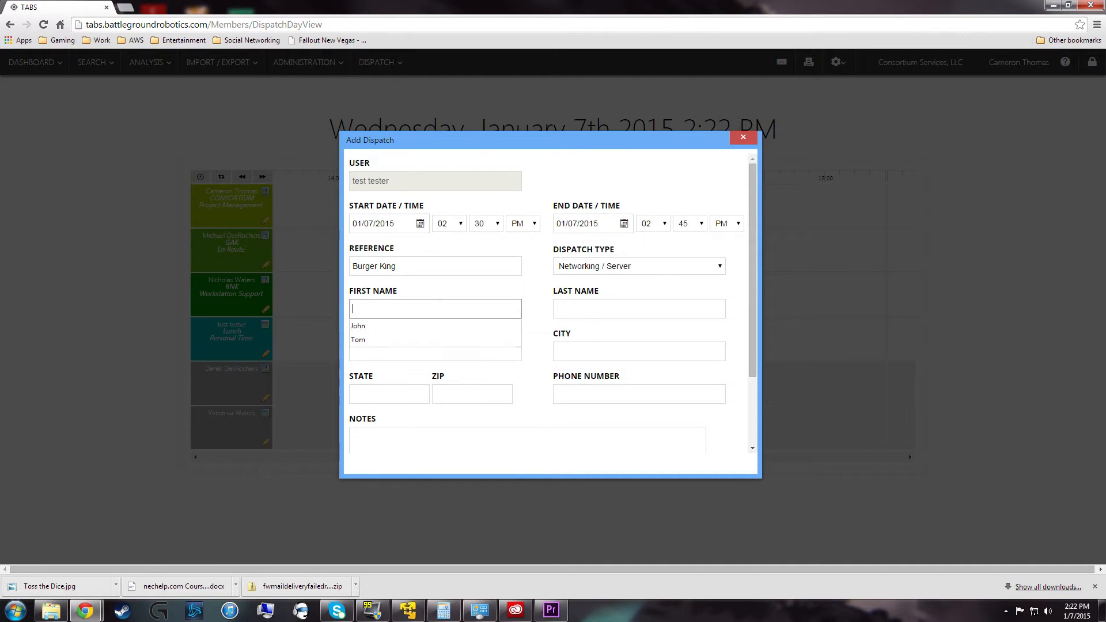
pyautogui.scroll(2, 407, 316)
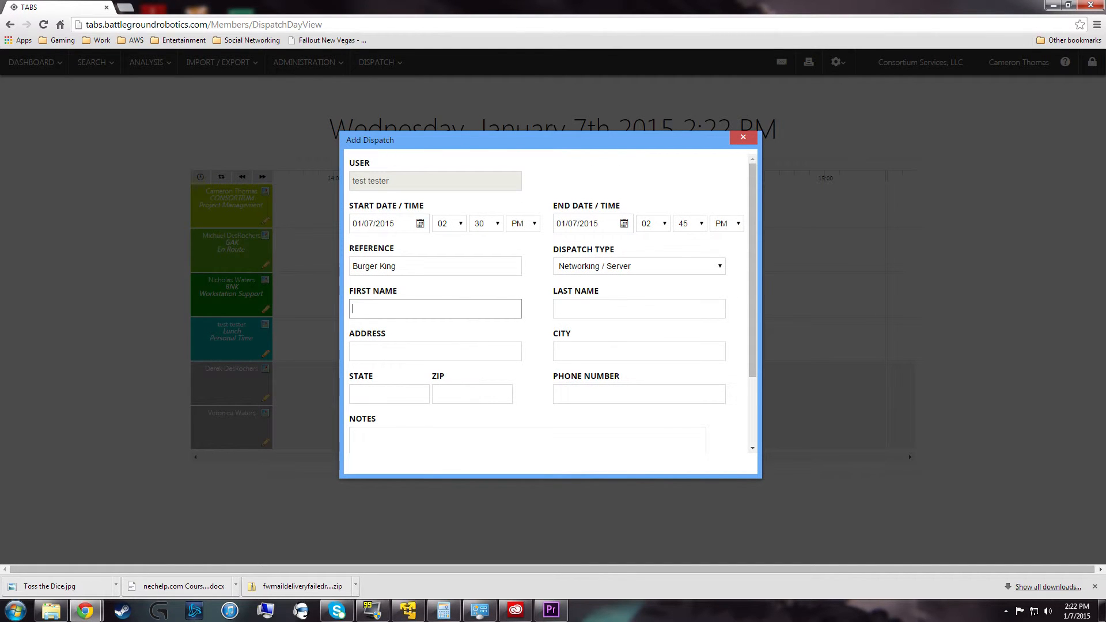
pyautogui.write('The')
pyautogui.press('Tab')
pyautogui.write('King')
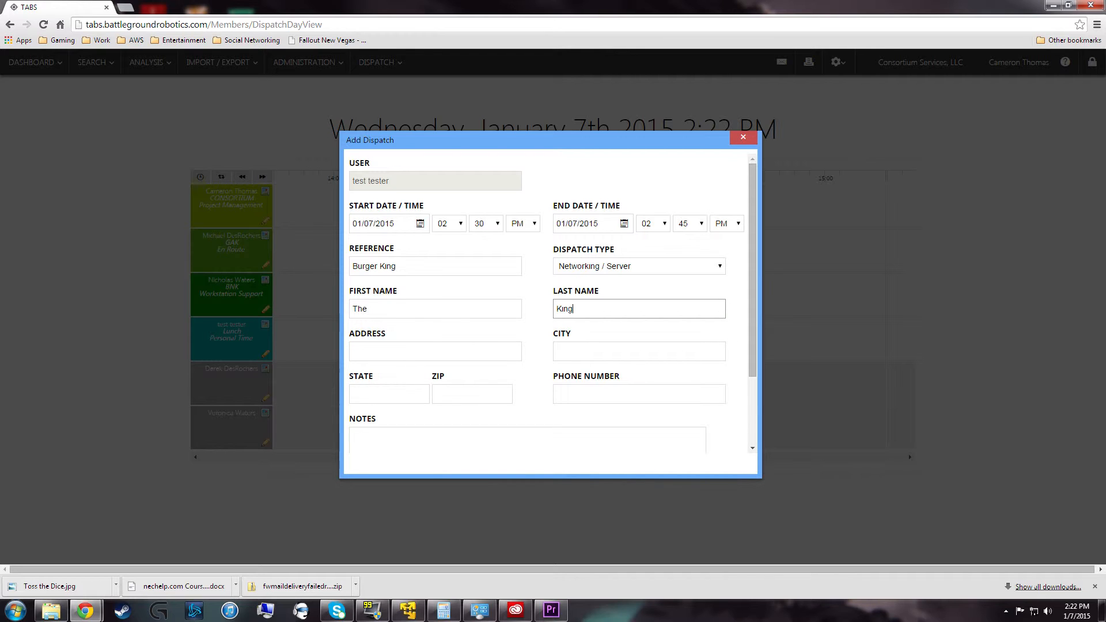
# - Fill in the dispatch's street address and city
pyautogui.click(392, 352)
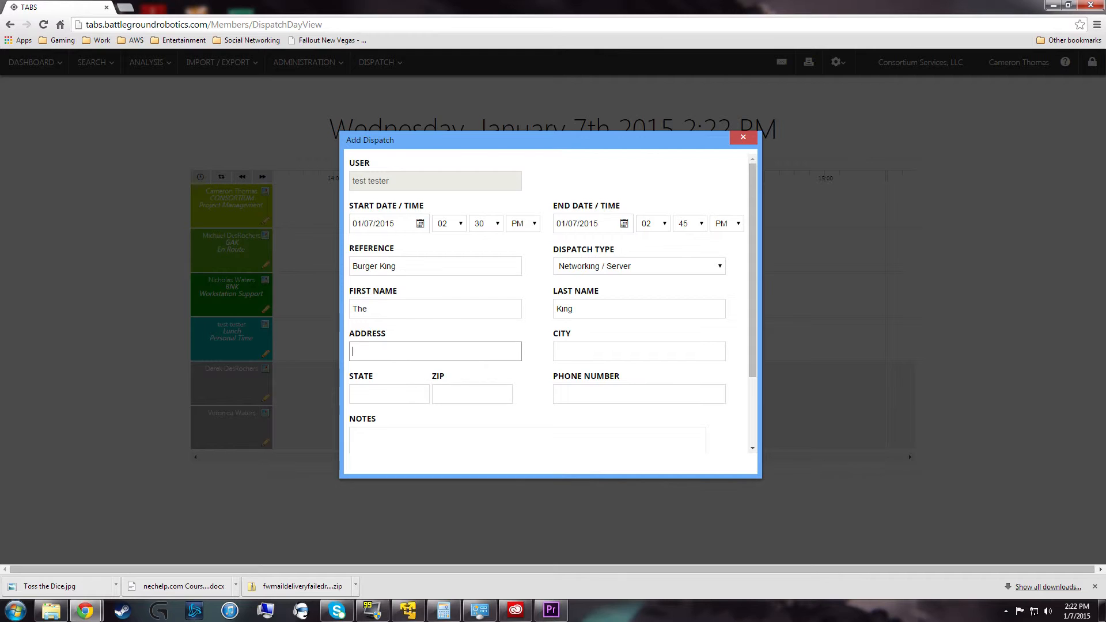
pyautogui.write('Burget')
pyautogui.write(' King')
pyautogui.press('BackSpace')
pyautogui.press('BackSpace')
pyautogui.press('BackSpace')
pyautogui.press('BackSpace')
pyautogui.write('King Road')
pyautogui.press('Tab')
pyautogui.write('King City')
pyautogui.press('Tab')
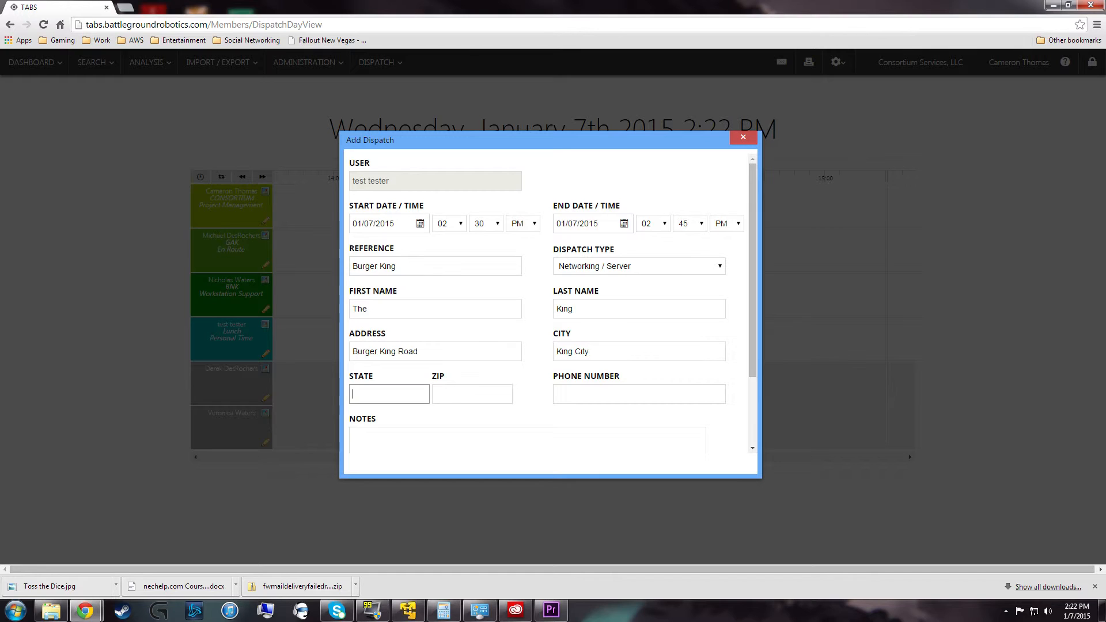
# - Set the dispatch's state to OR and its ZIP to the placeholder NUMBE
pyautogui.write('NH')
pyautogui.press('BackSpace')
pyautogui.press('BackSpace')
pyautogui.write('OR')
pyautogui.press('Tab')
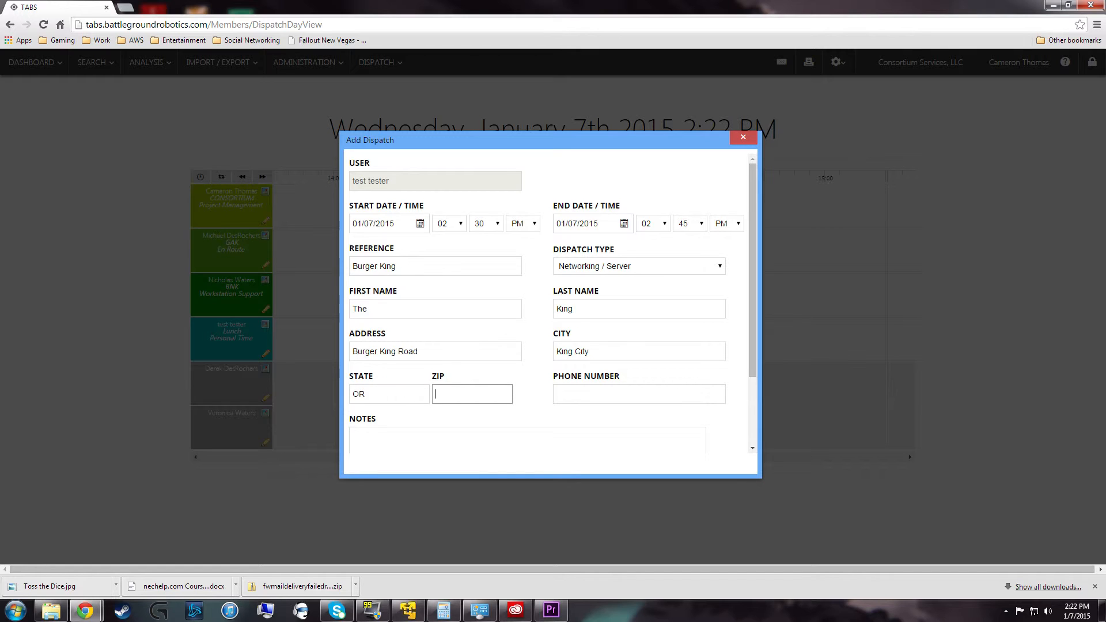
pyautogui.write('NUMBE')
pyautogui.press('Tab')
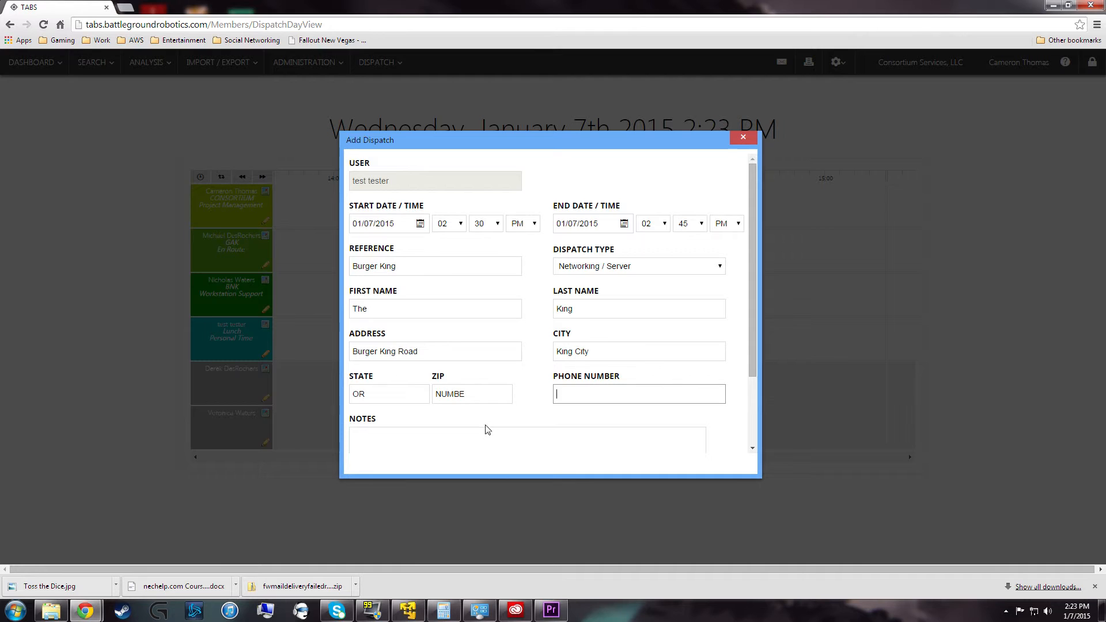
# - Skip the phone number, add the note "Repair server at location" and submit the dispatch
pyautogui.scroll(-2, 507, 409)
pyautogui.press('Tab')
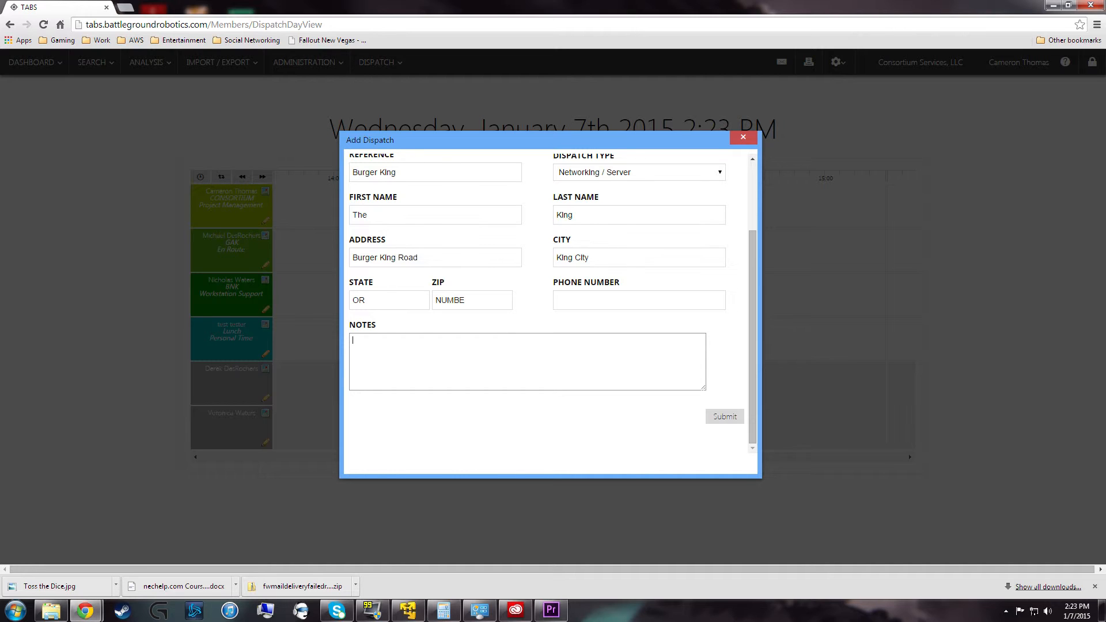
pyautogui.write('Repair server at location')
pyautogui.click(719, 420)
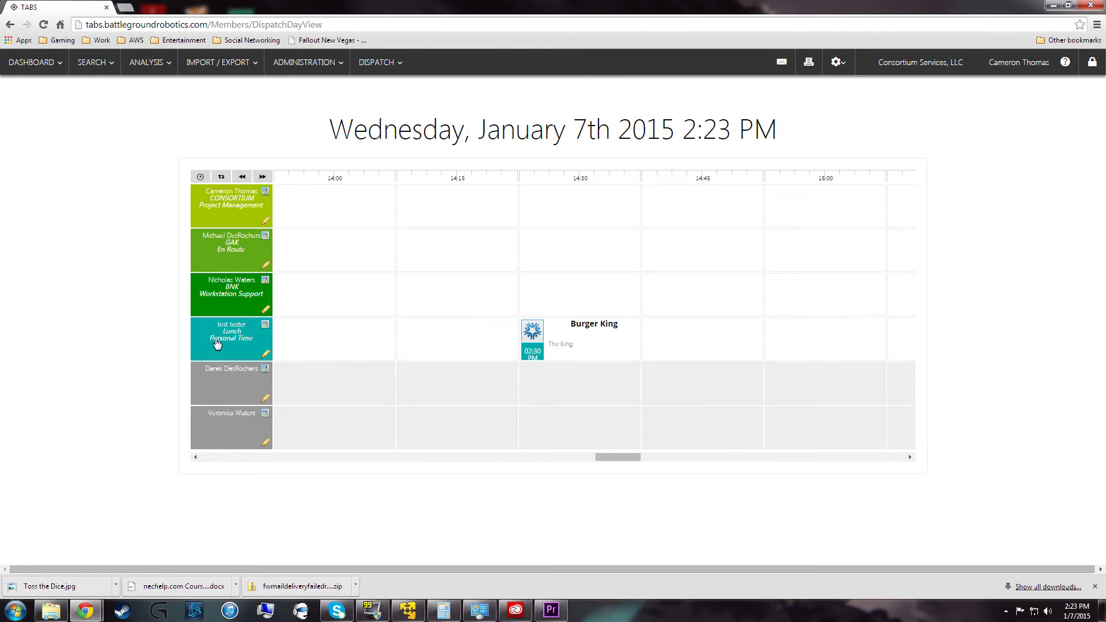
# - View the user location map from test tester's entry in the day view and close it
pyautogui.click(265, 326)
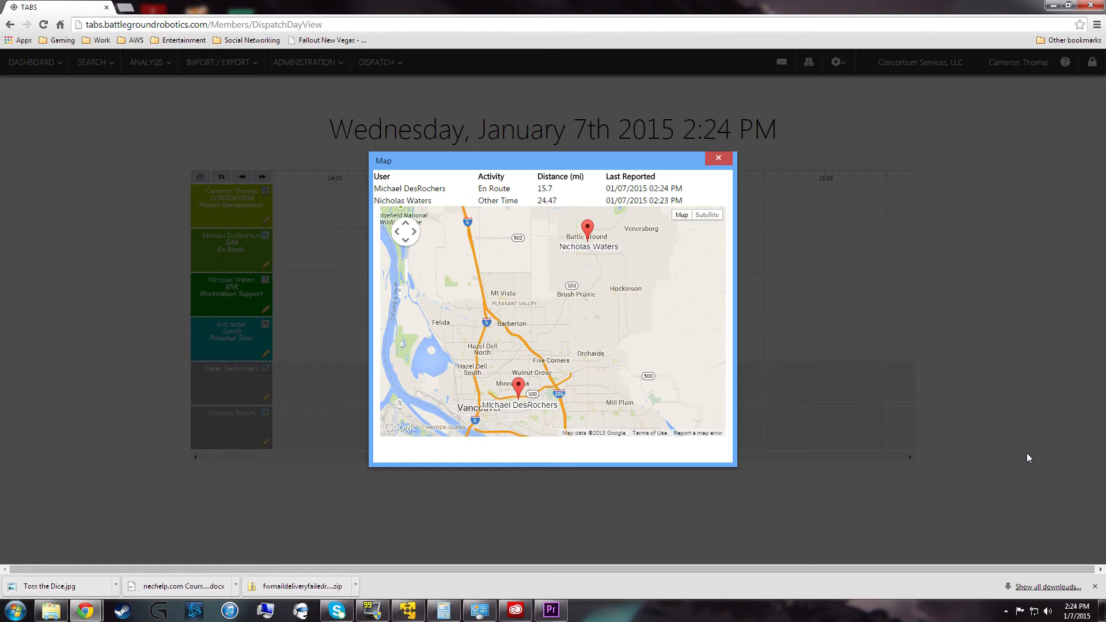
pyautogui.click(717, 159)
# - Open the Expense Reimbursement Form as a report for test tester, look through its fields and close it without entering anything
pyautogui.click(266, 354)
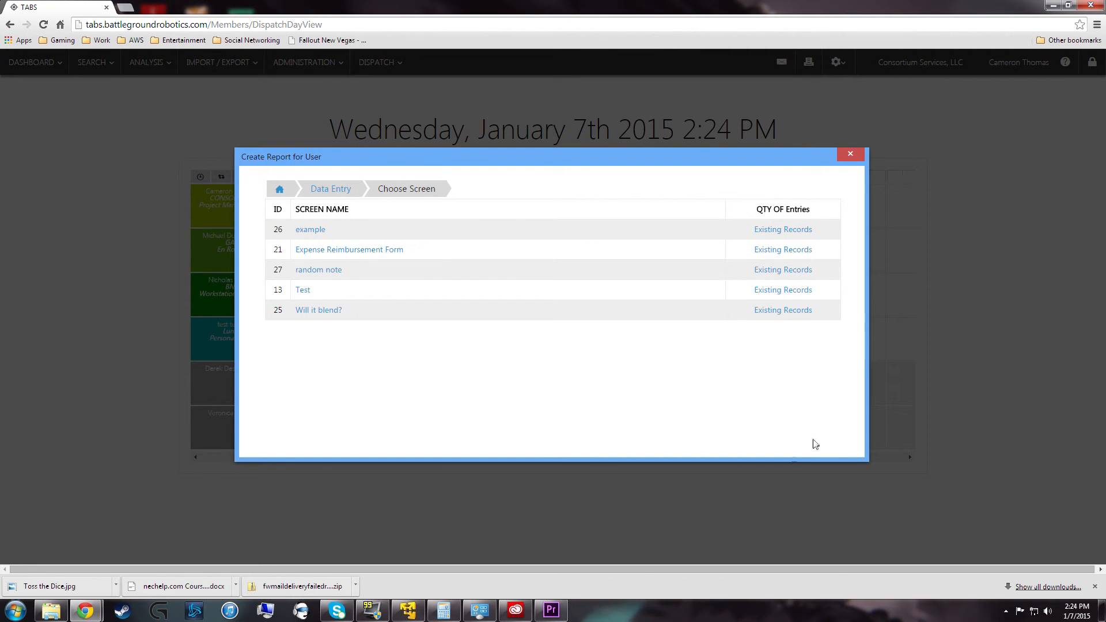
pyautogui.click(321, 251)
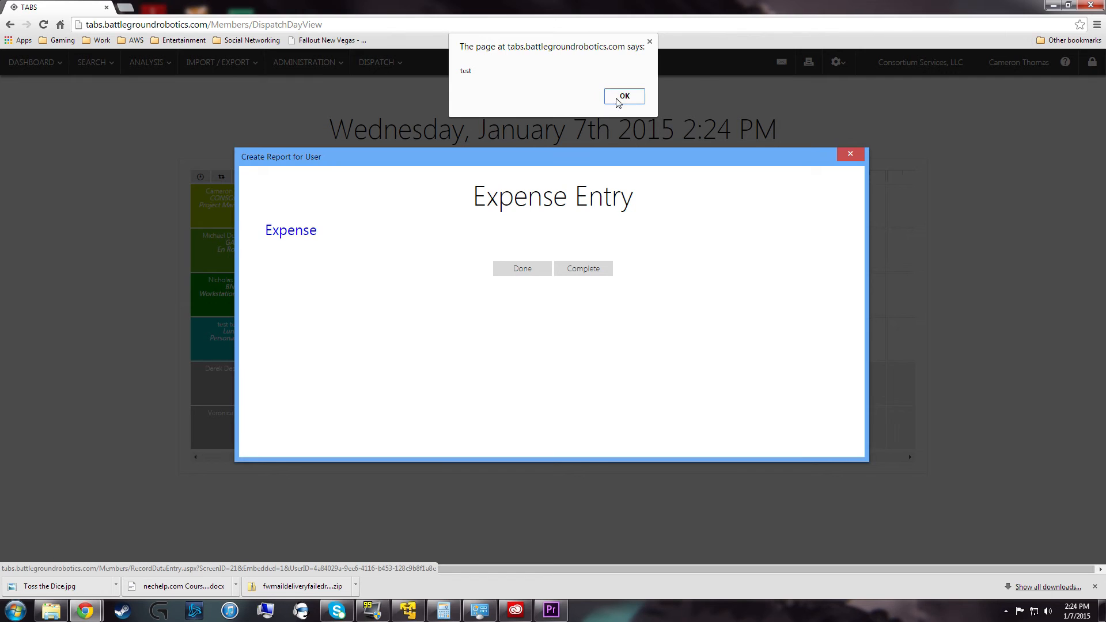
pyautogui.click(621, 99)
pyautogui.scroll(-2, 400, 224)
pyautogui.scroll(2, 401, 225)
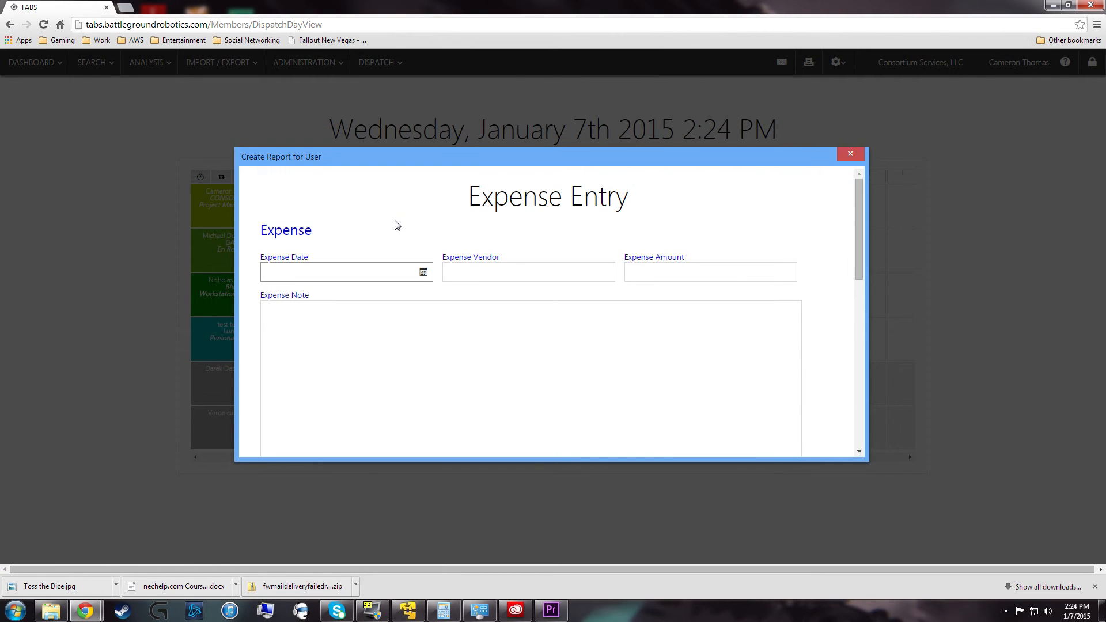
pyautogui.scroll(-3, 393, 231)
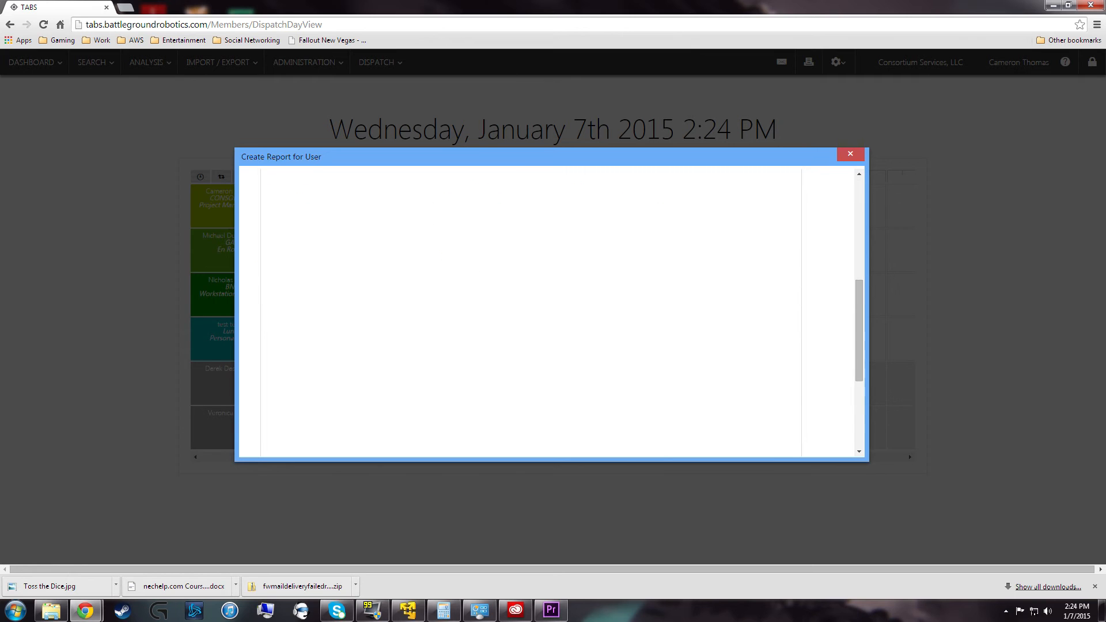
pyautogui.scroll(3, 547, 311)
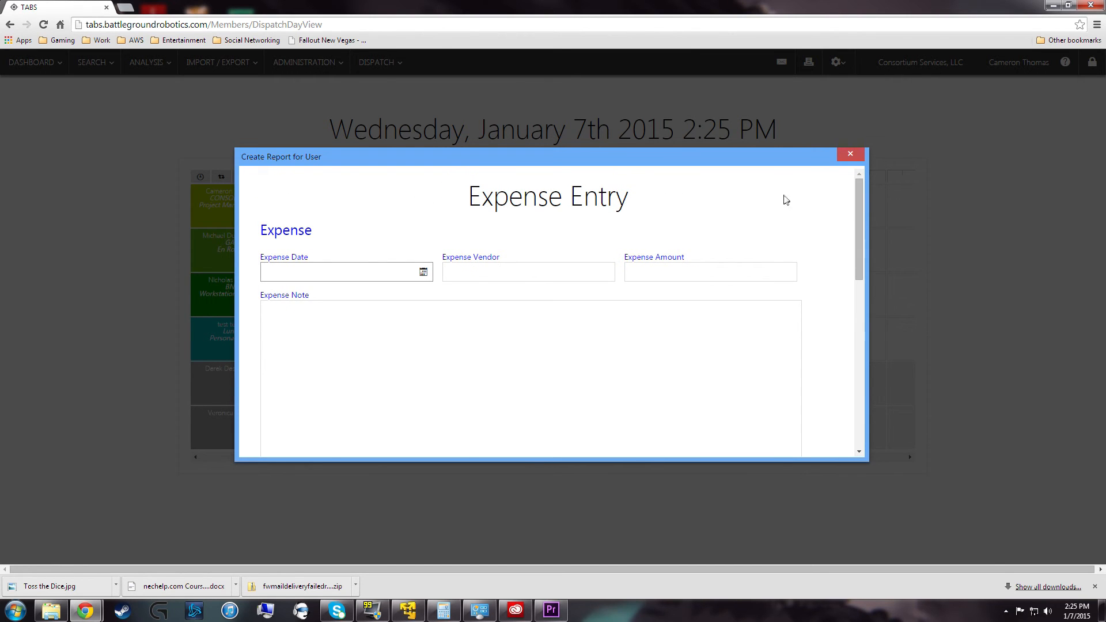
pyautogui.click(850, 154)
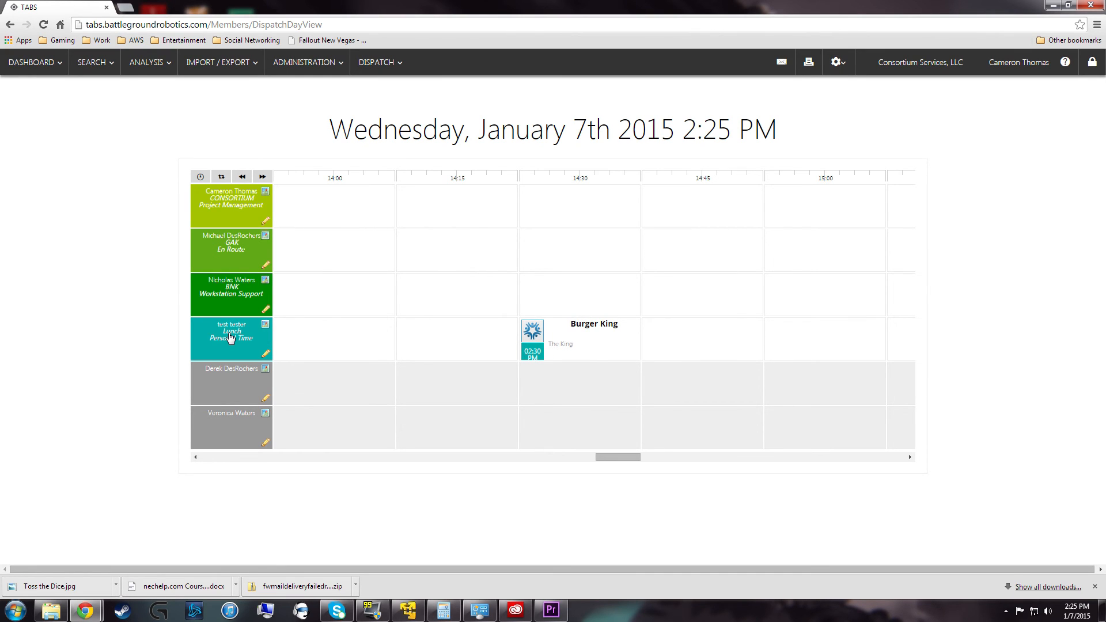
# - Delete test tester's 2:30 PM Burger King dispatch and close the Edit Dispatch dialog
pyautogui.click(389, 64)
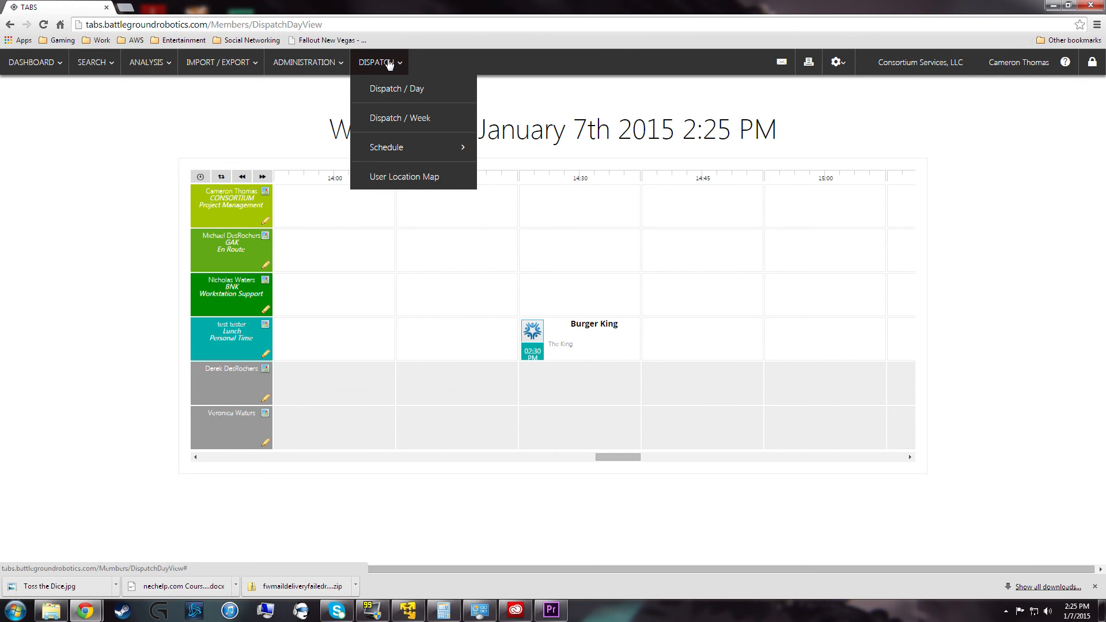
pyautogui.click(538, 344)
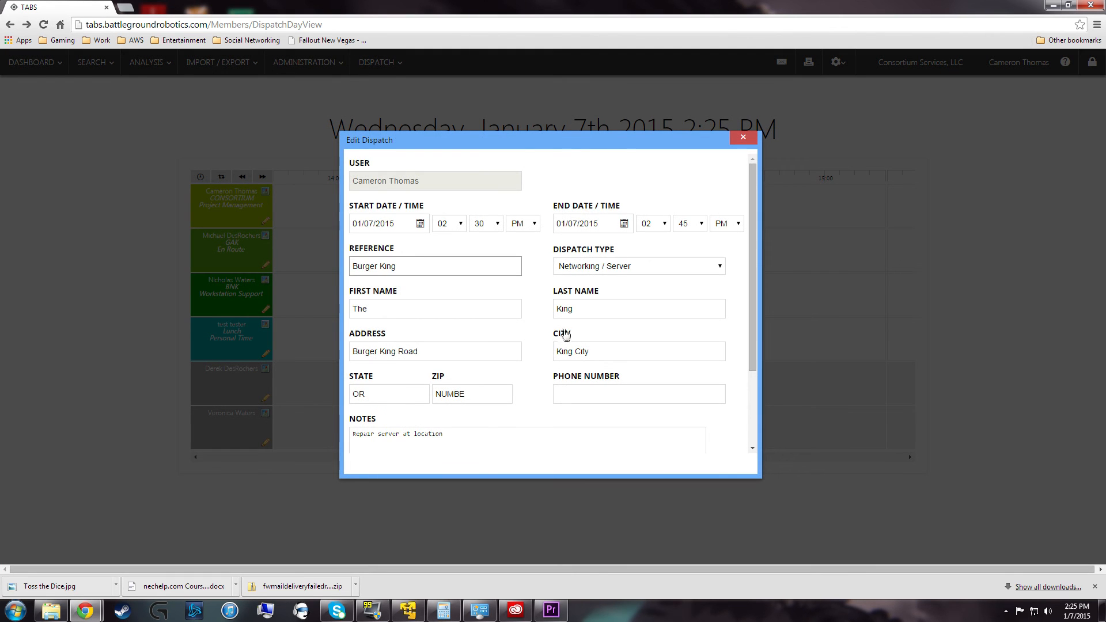
pyautogui.scroll(-3, 565, 334)
pyautogui.click(731, 438)
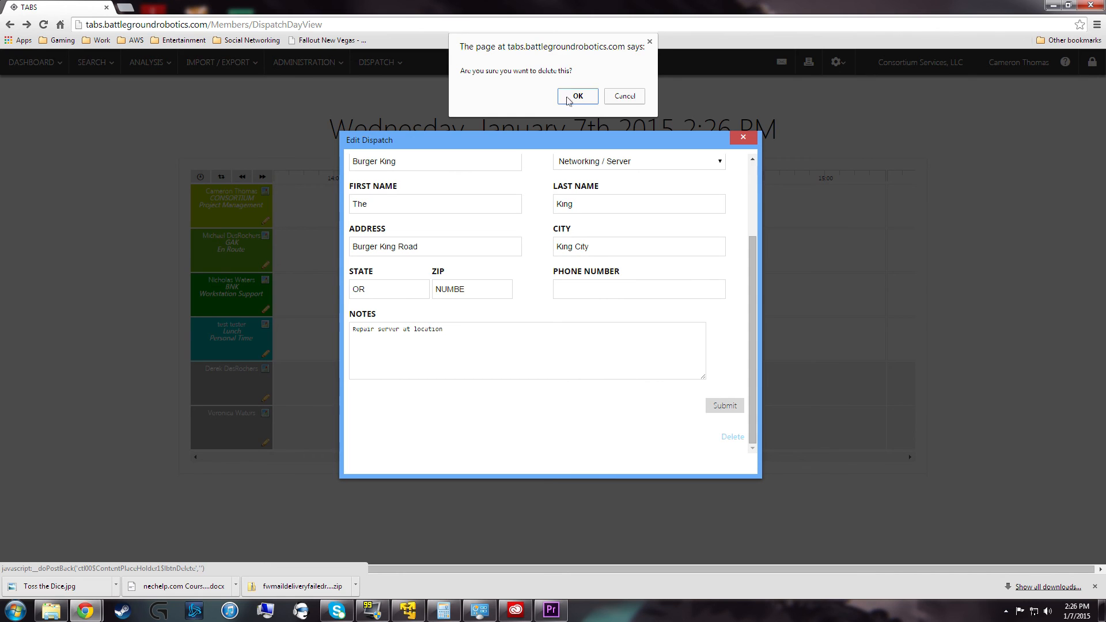
pyautogui.click(567, 97)
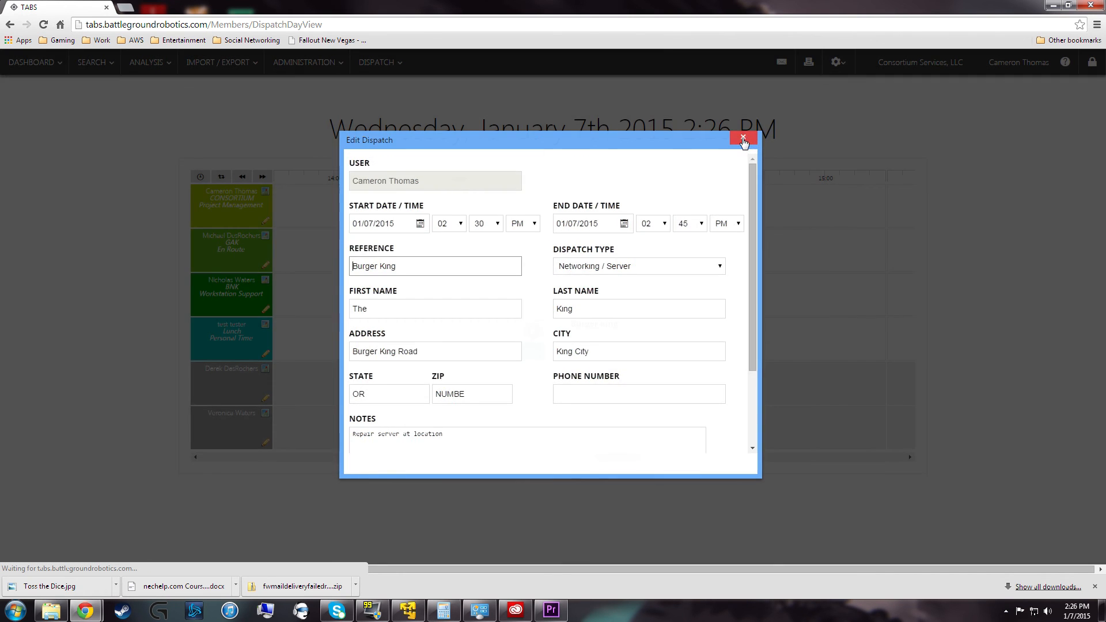
pyautogui.click(752, 139)
# - Switch test tester's time clock to Off Duty
pyautogui.click(217, 340)
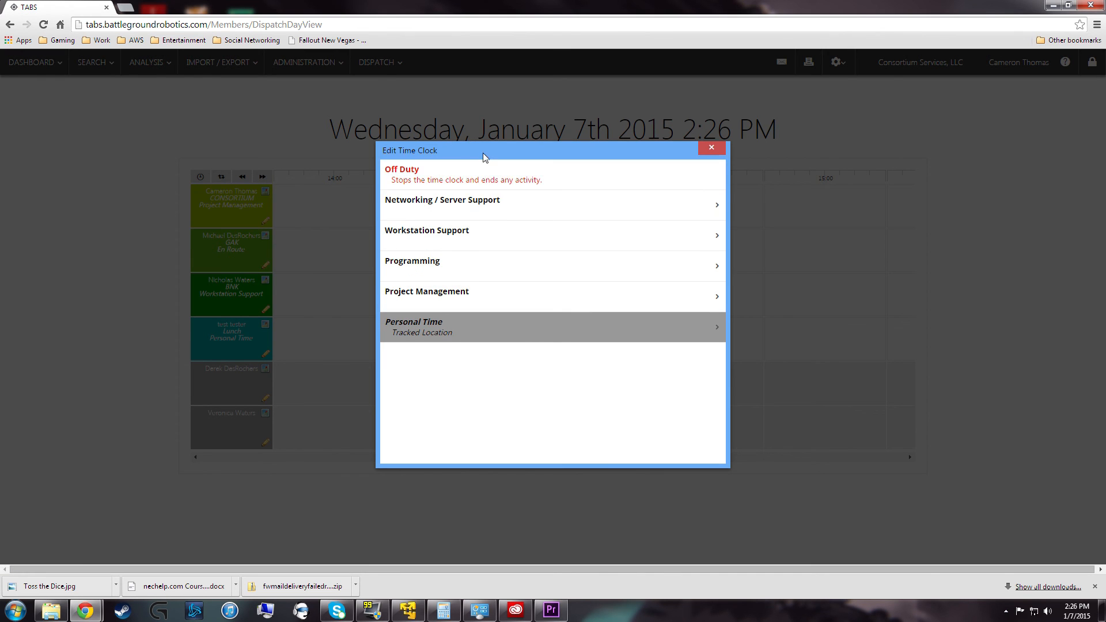
pyautogui.click(489, 181)
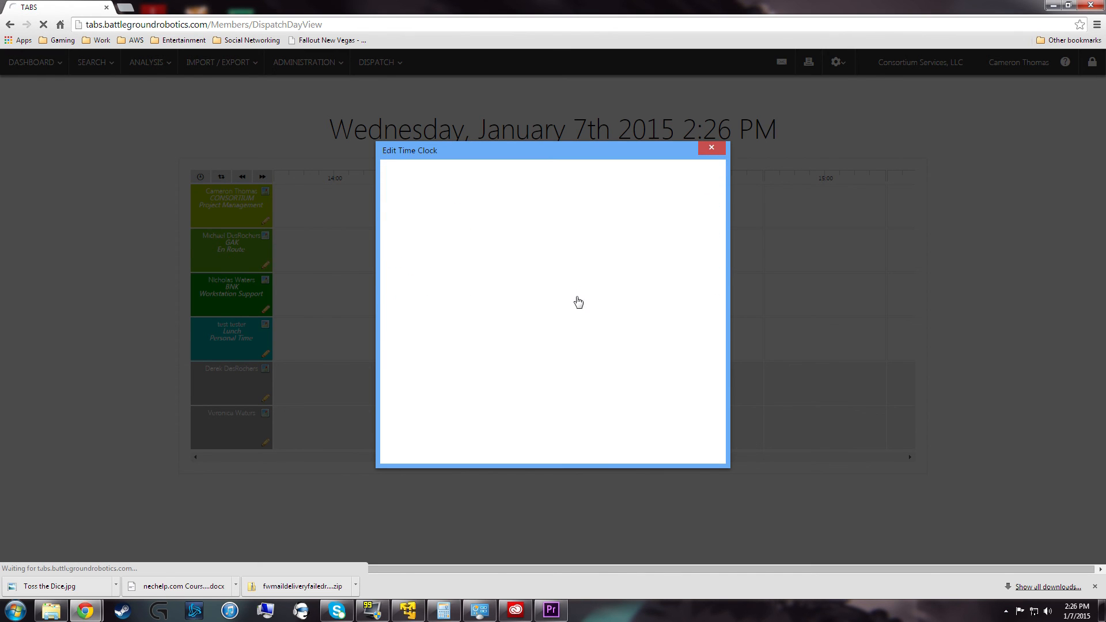